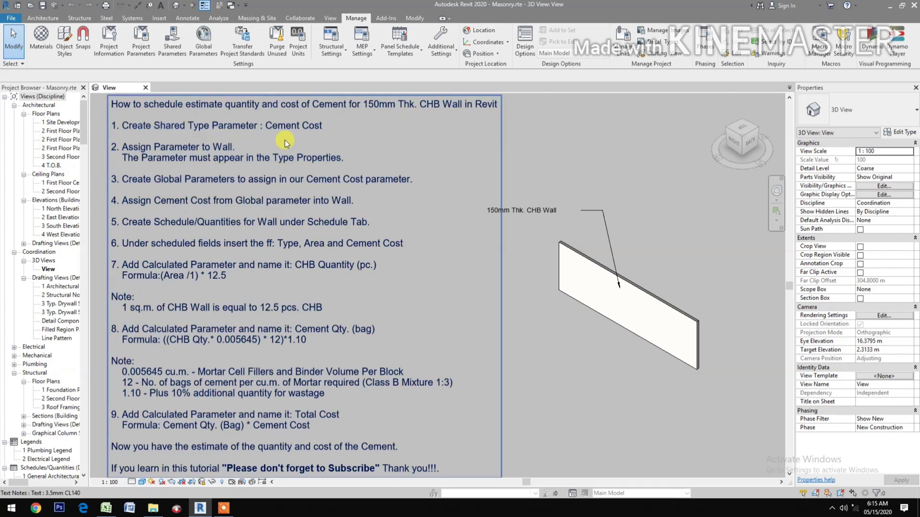
Step: Create a shared parameter named Cement Cost with the Currency parameter type in the Tutorial group
left_click(172, 45)
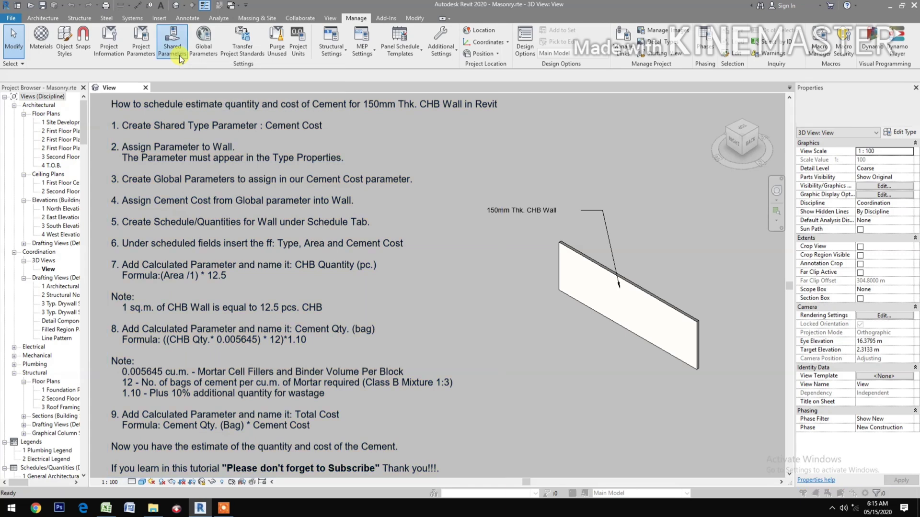
left_click(653, 215)
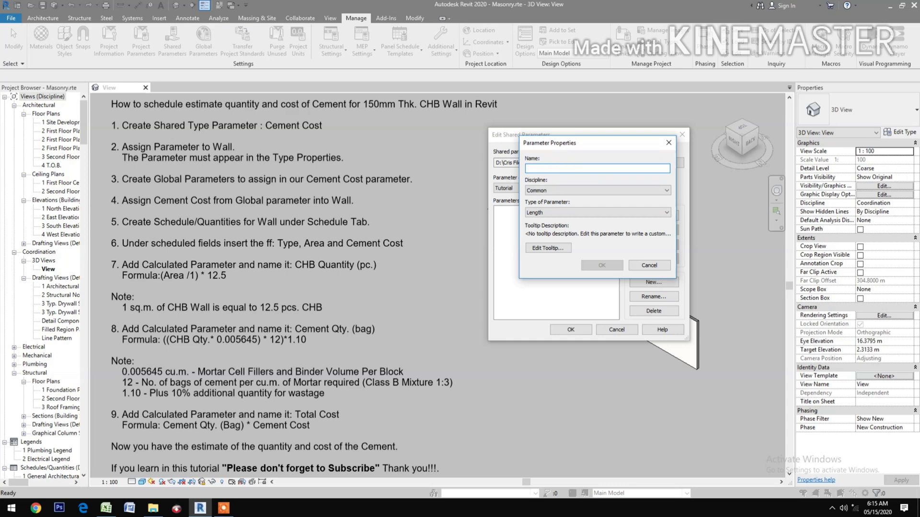
type("Cement Cost")
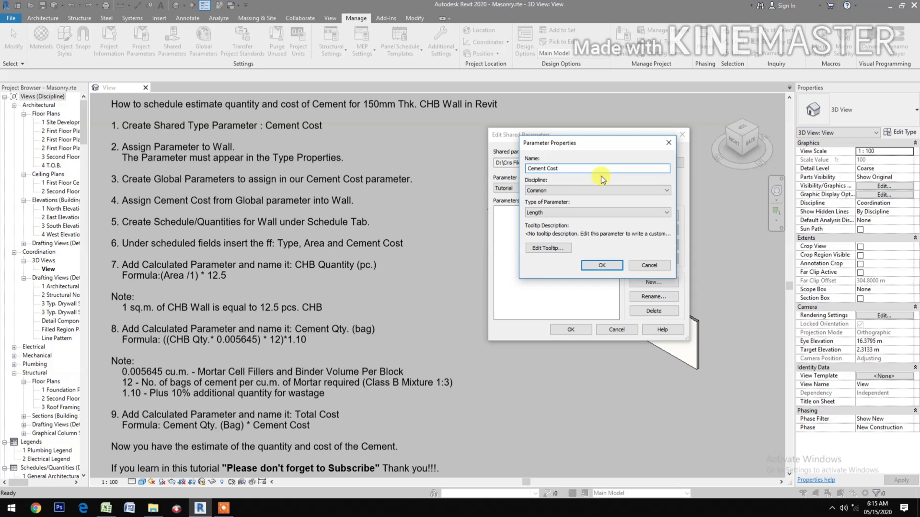
left_click(559, 213)
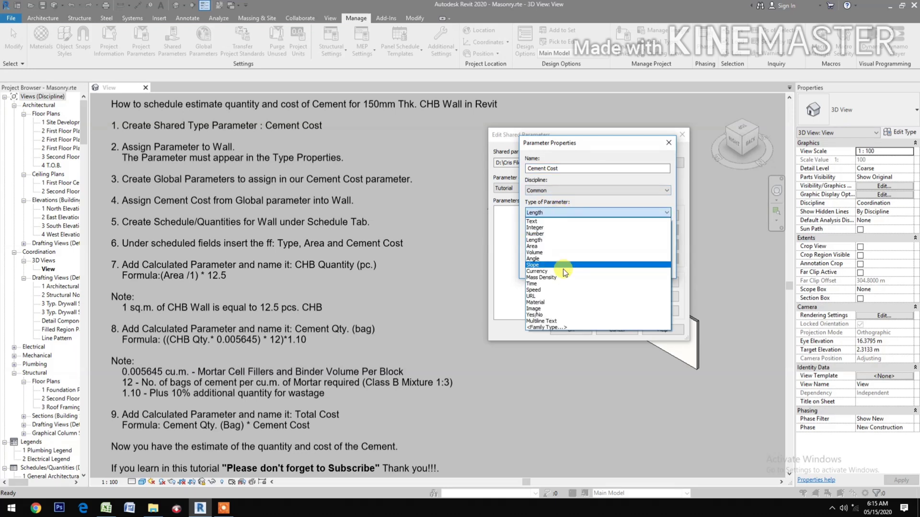
left_click(564, 271)
left_click(602, 266)
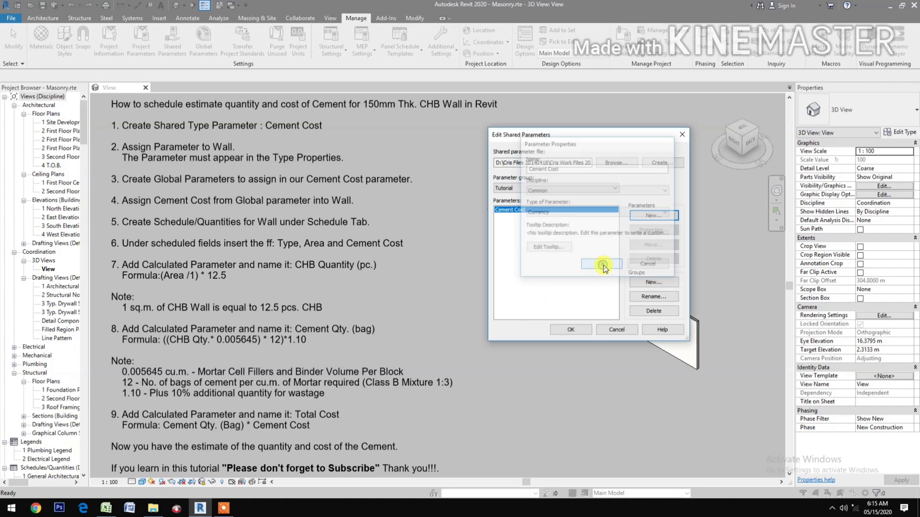
left_click(566, 329)
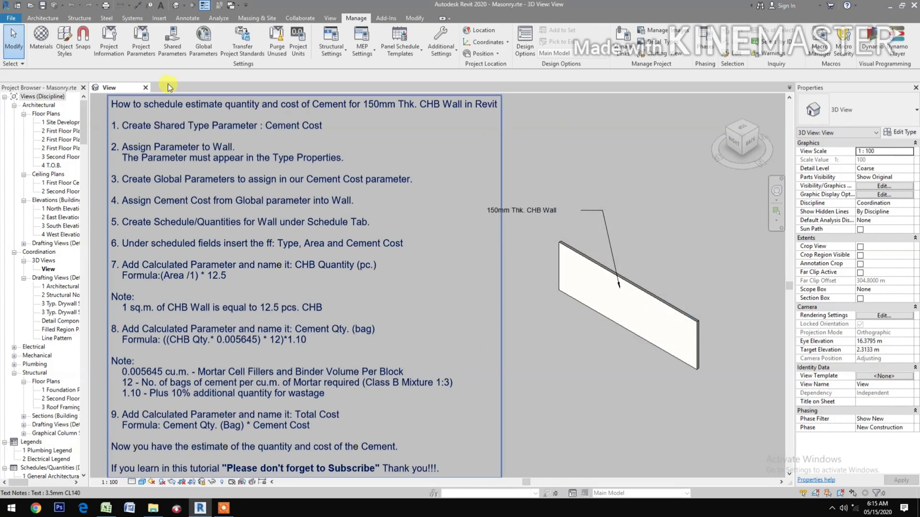
Step: Start a new project parameter based on the shared parameter Cement Cost from the Tutorial group
left_click(141, 41)
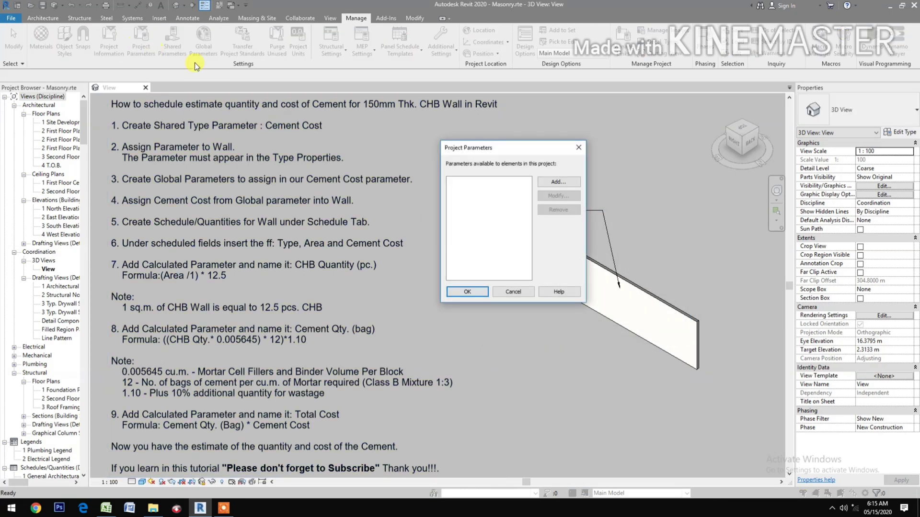
left_click(555, 183)
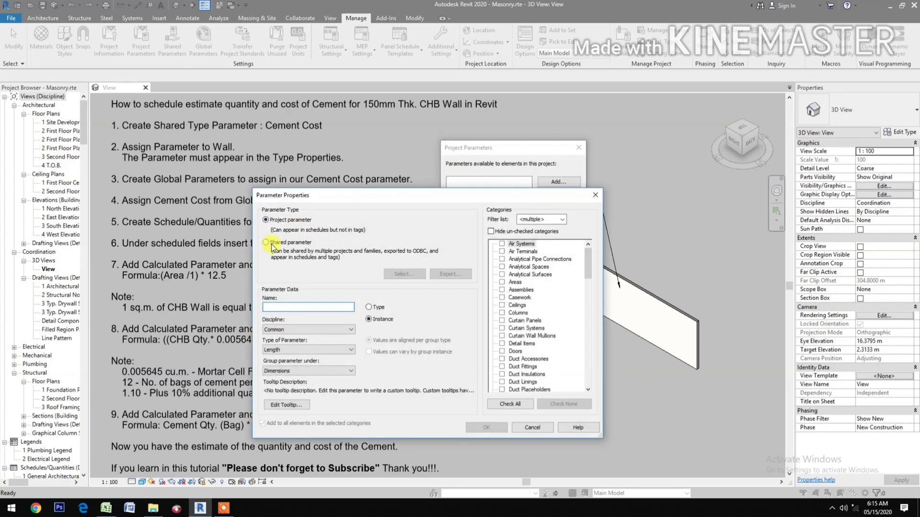
left_click(268, 243)
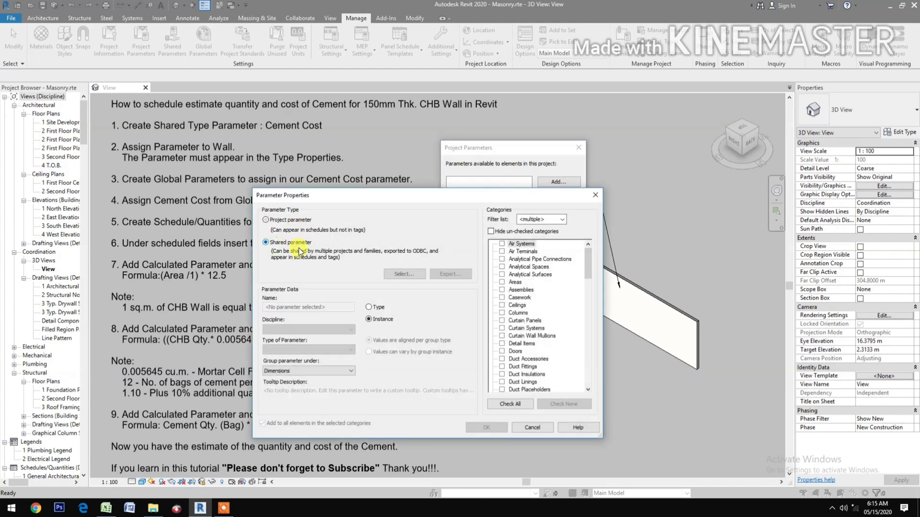
left_click(400, 274)
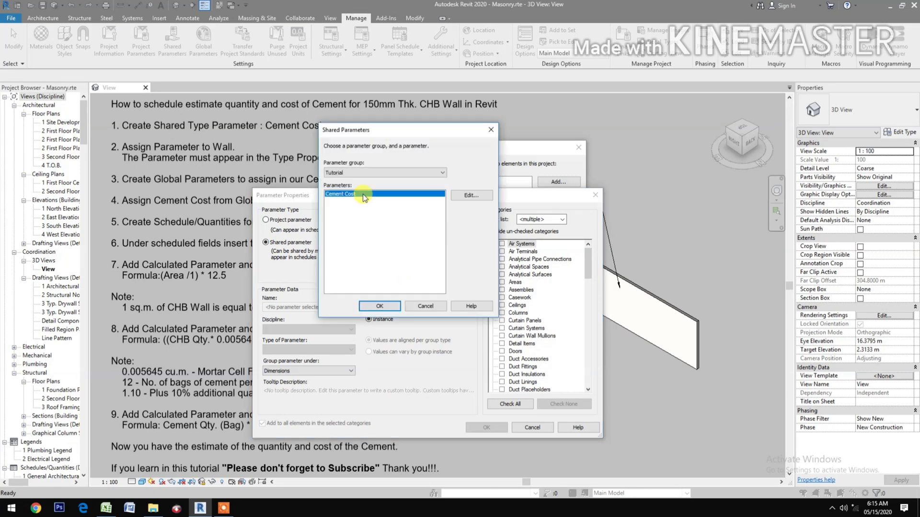
left_click(367, 307)
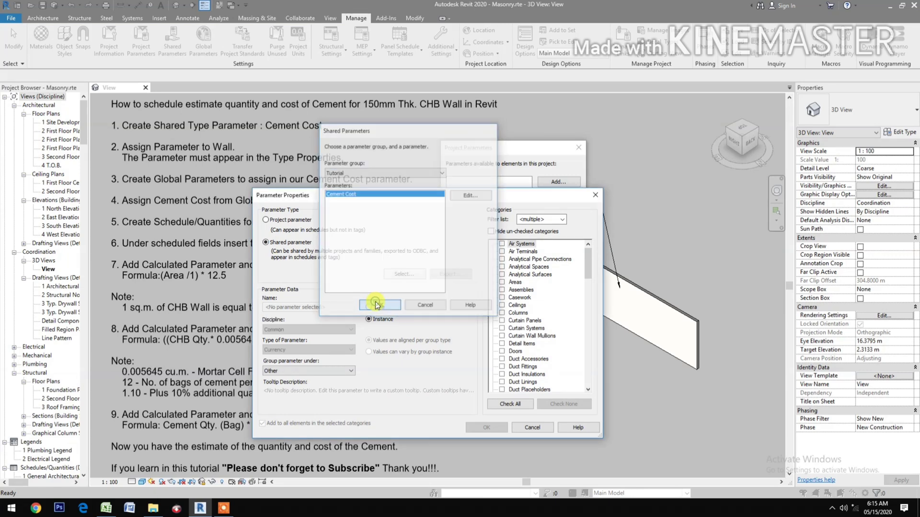
Step: Make the Cement Cost project parameter a type parameter grouped under Identity Data and assign it to the Walls category
left_click(369, 307)
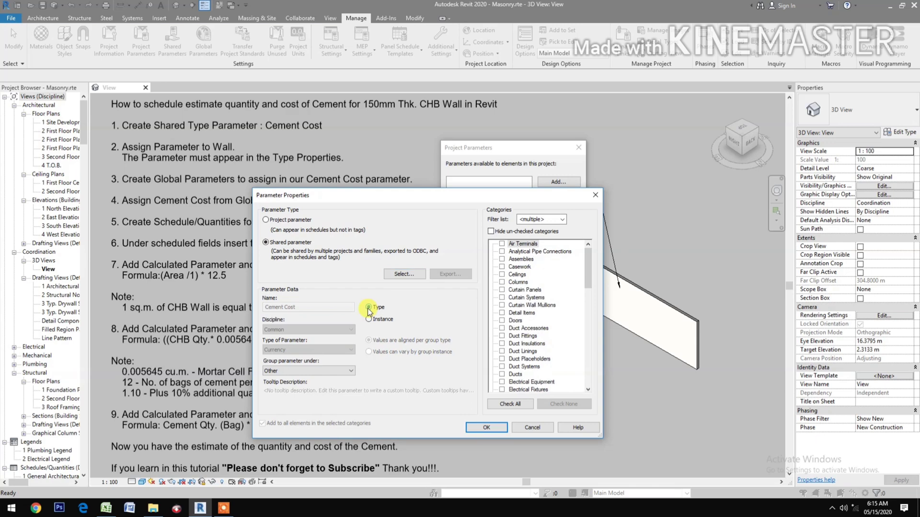
left_click(293, 373)
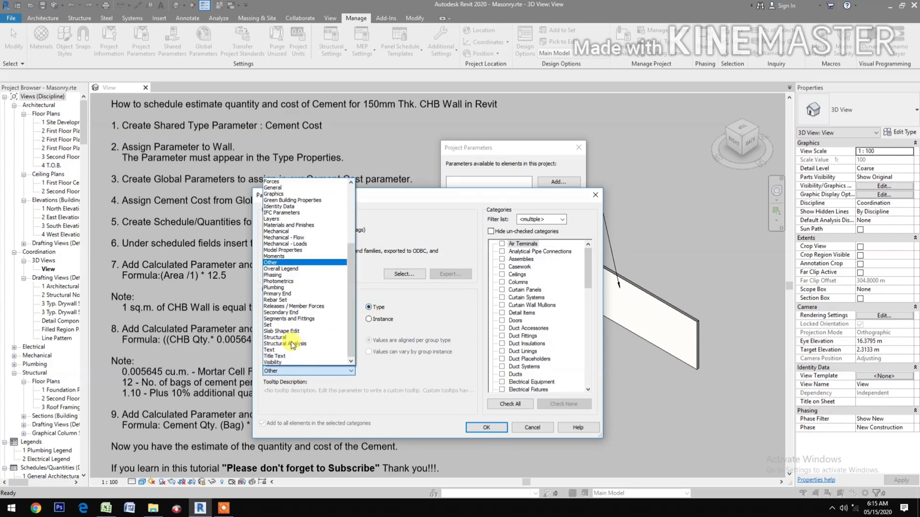
left_click(298, 207)
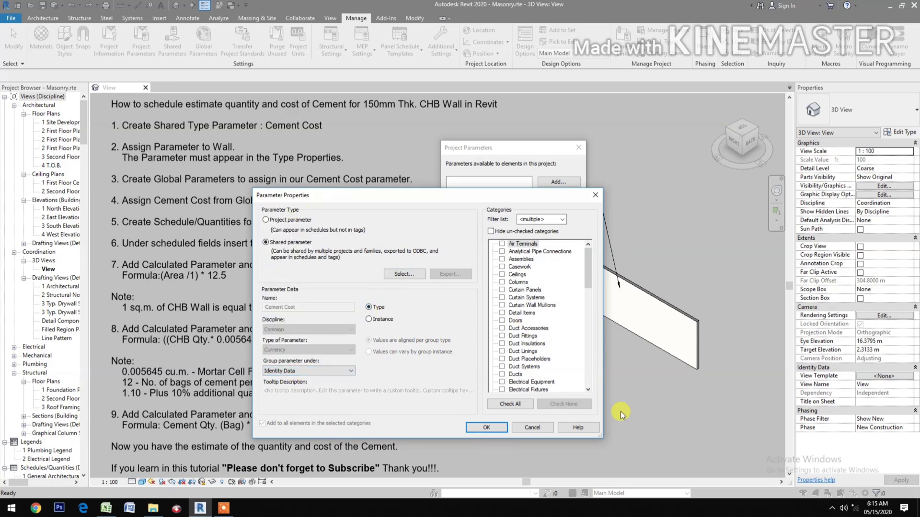
left_click_drag(588, 265, 588, 364)
left_click(502, 374)
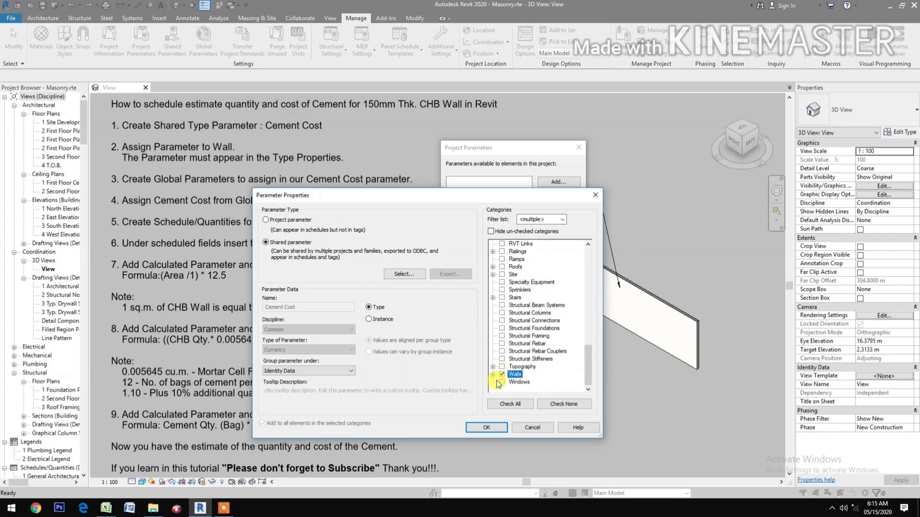
left_click(472, 426)
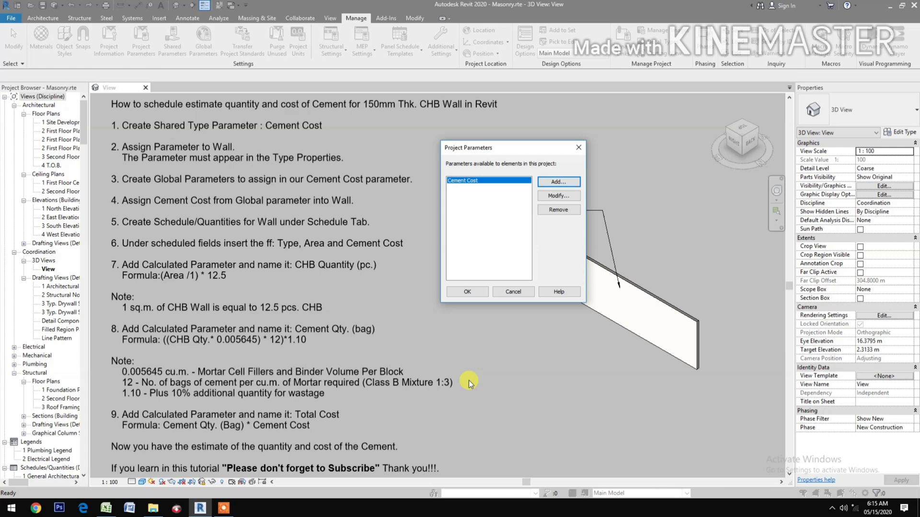
left_click(459, 290)
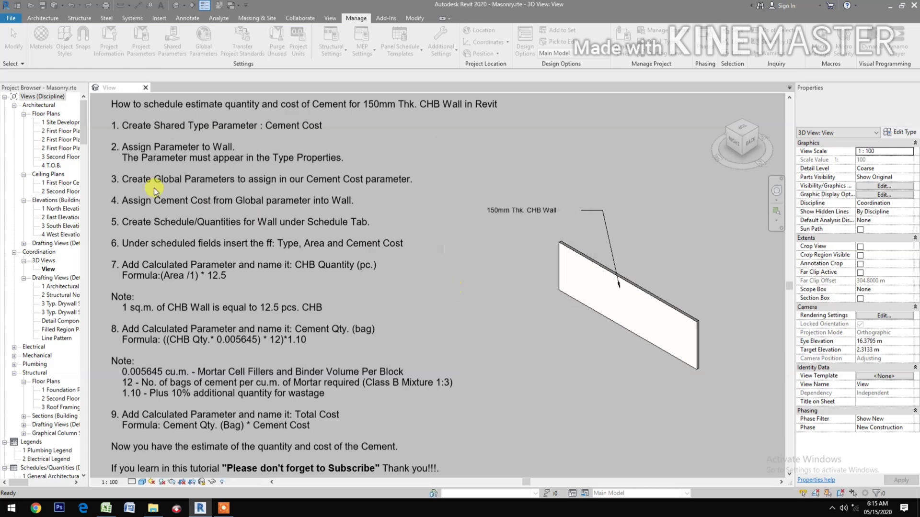
Step: Create a global parameter named Cement Cost with the Currency type, grouped under Identity Data
left_click(114, 184)
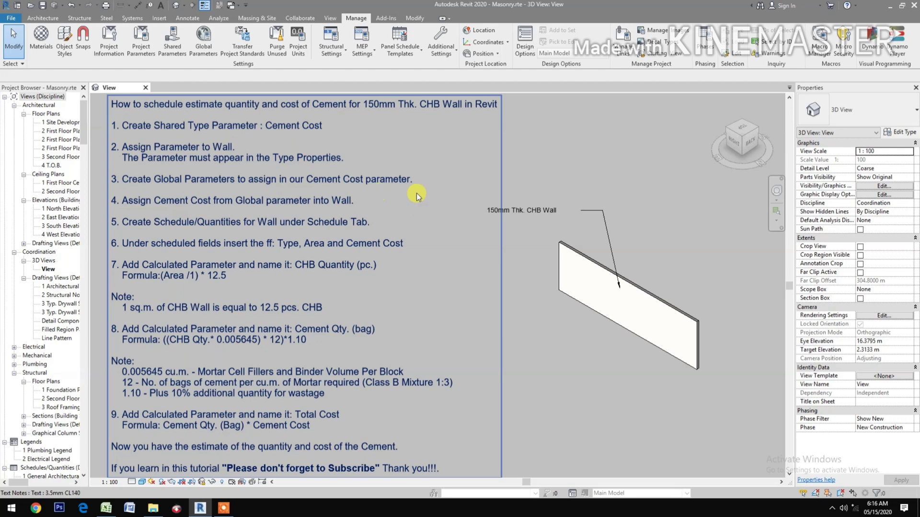
left_click(204, 42)
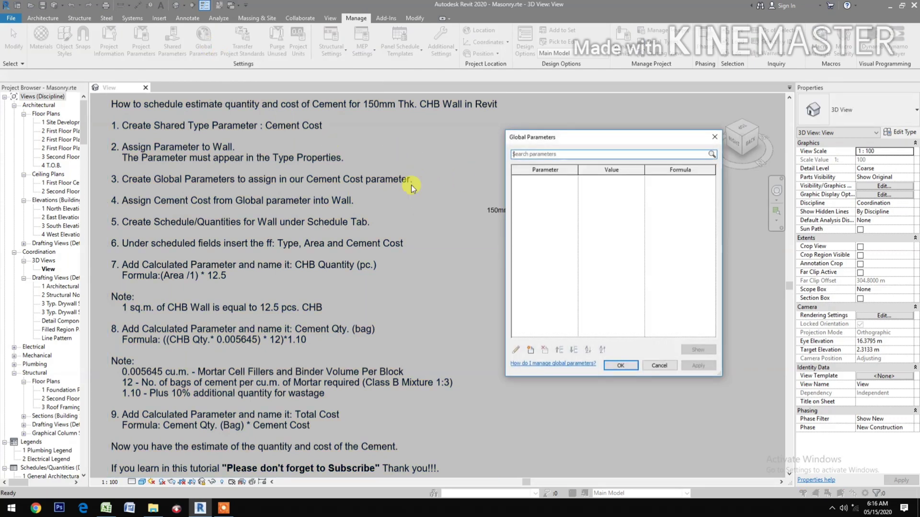
left_click(528, 351)
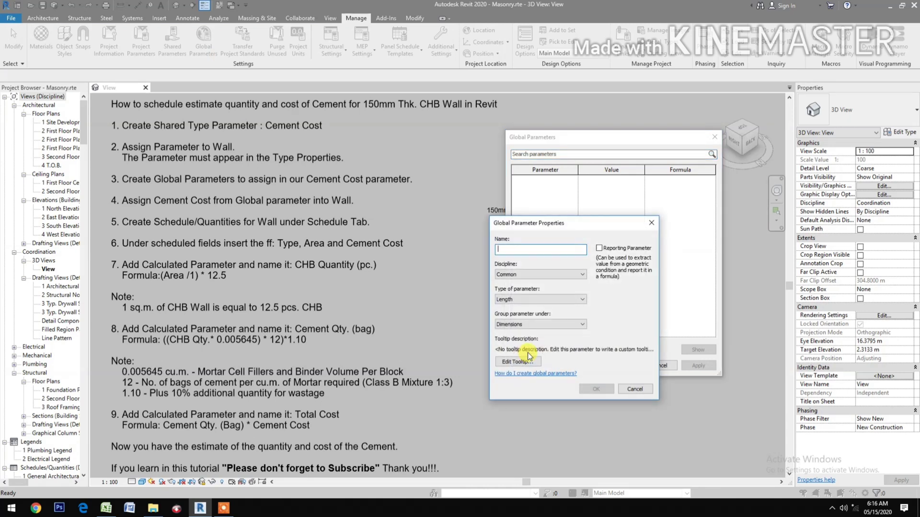
type("Cement Cost")
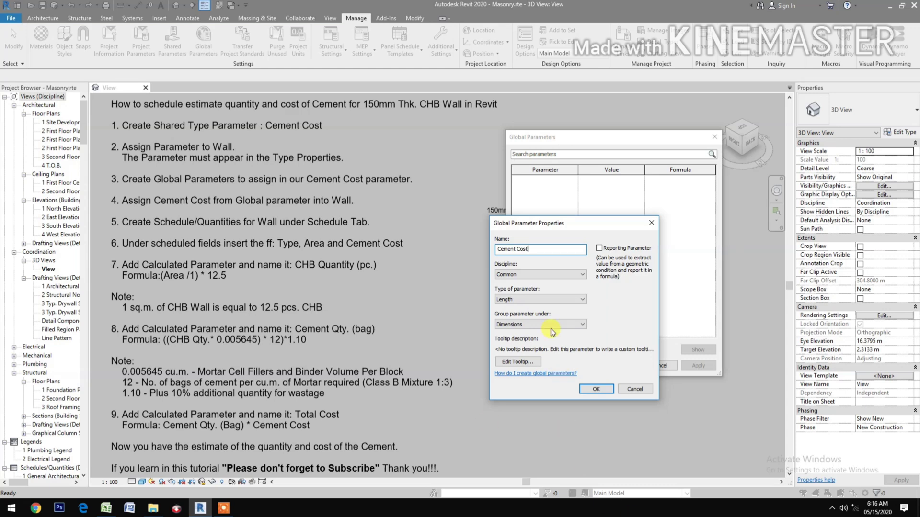
left_click(544, 299)
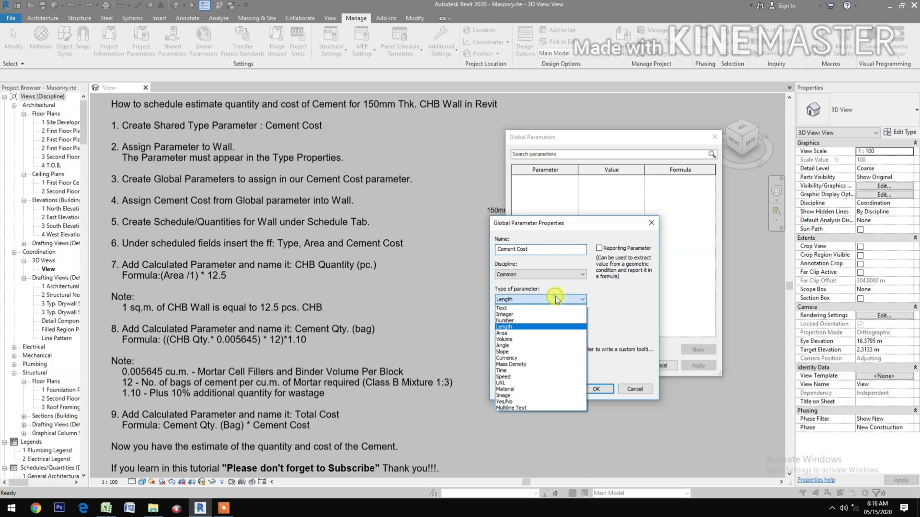
left_click(519, 359)
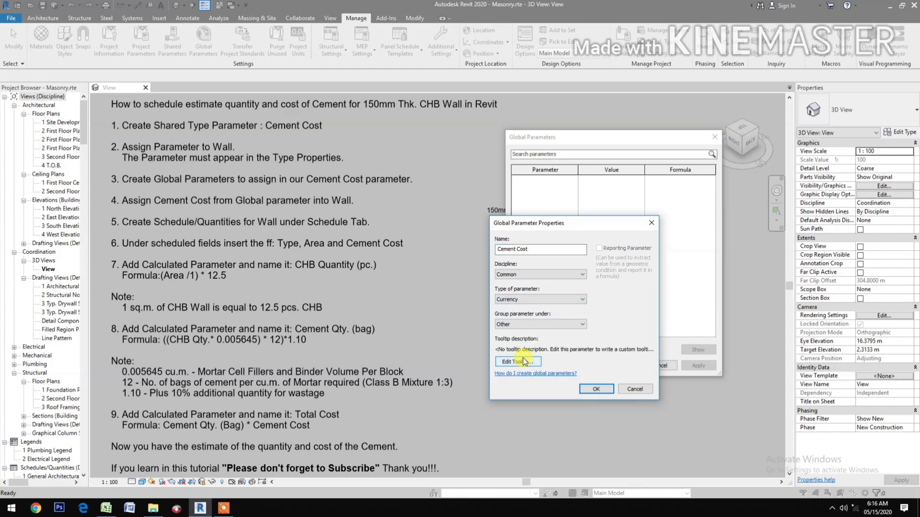
left_click(527, 324)
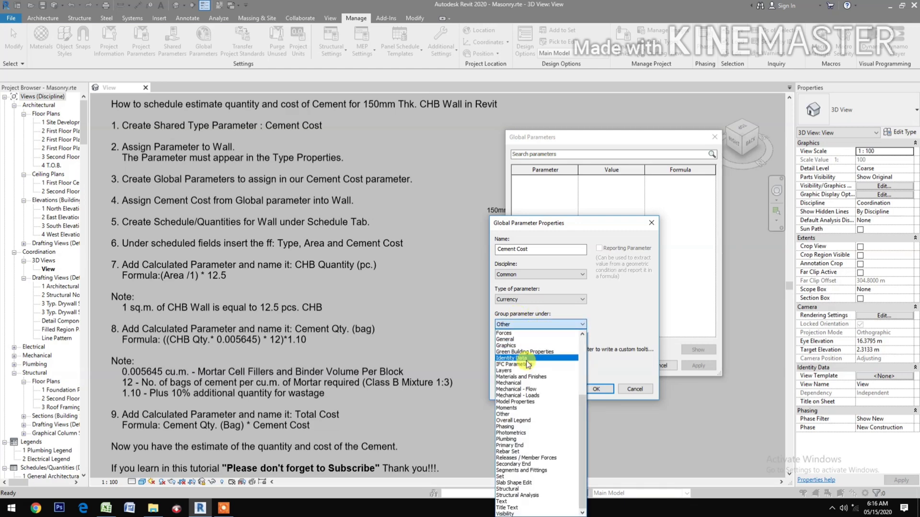
left_click(513, 357)
left_click(597, 389)
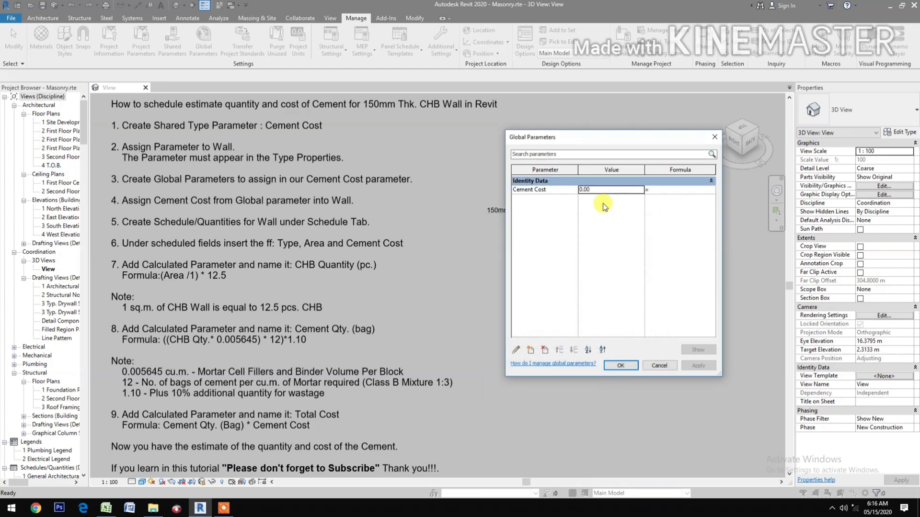
Step: Set the Cement Cost global parameter's value to 250 and apply it
double_click(597, 190)
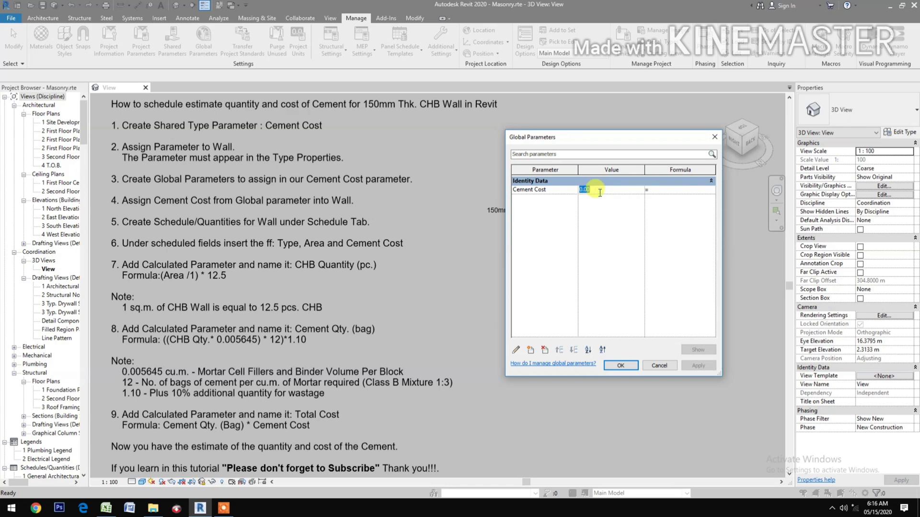
type("250")
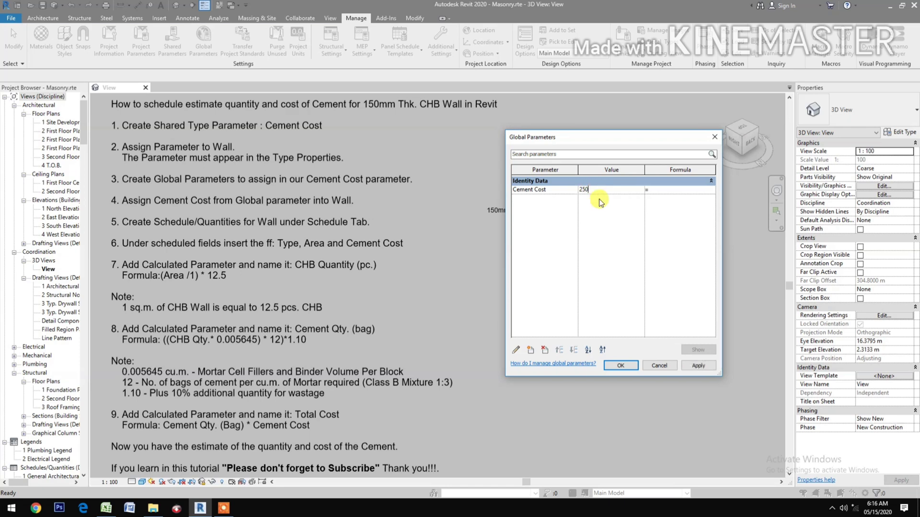
left_click(695, 366)
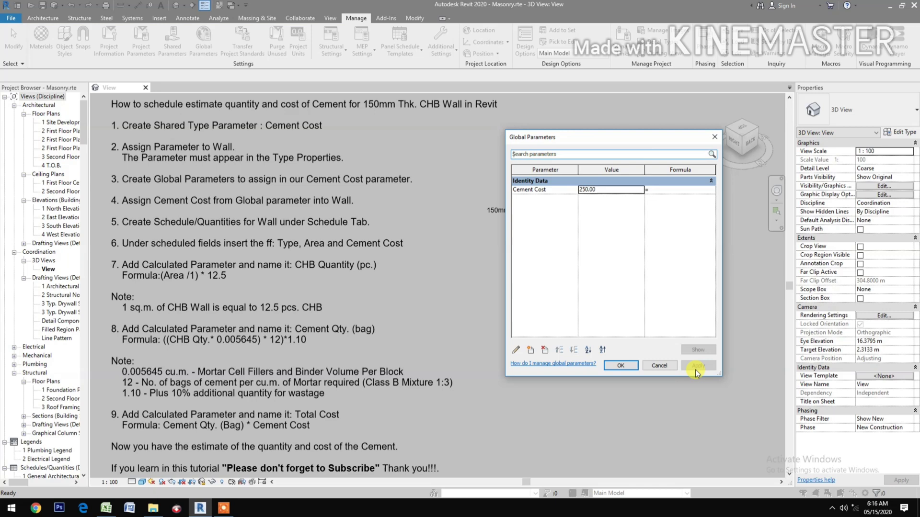
left_click(618, 365)
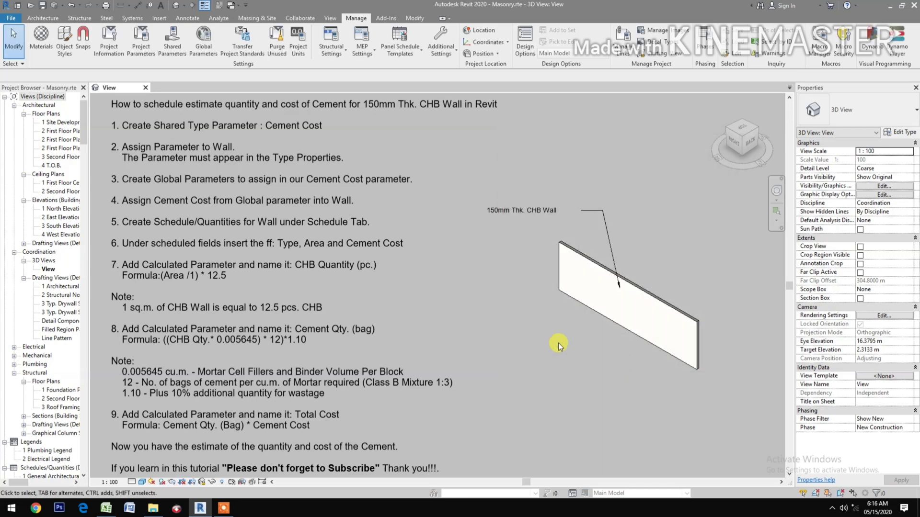
Step: Associate the Cement Cost type parameter of the 150mm Thk. CHB Wall with the Cement Cost global parameter and apply it
left_click(199, 231)
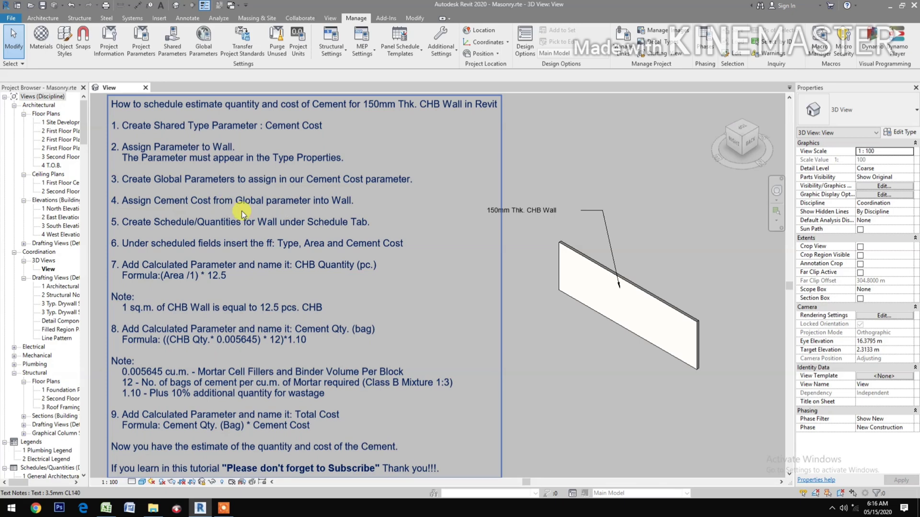
left_click(539, 378)
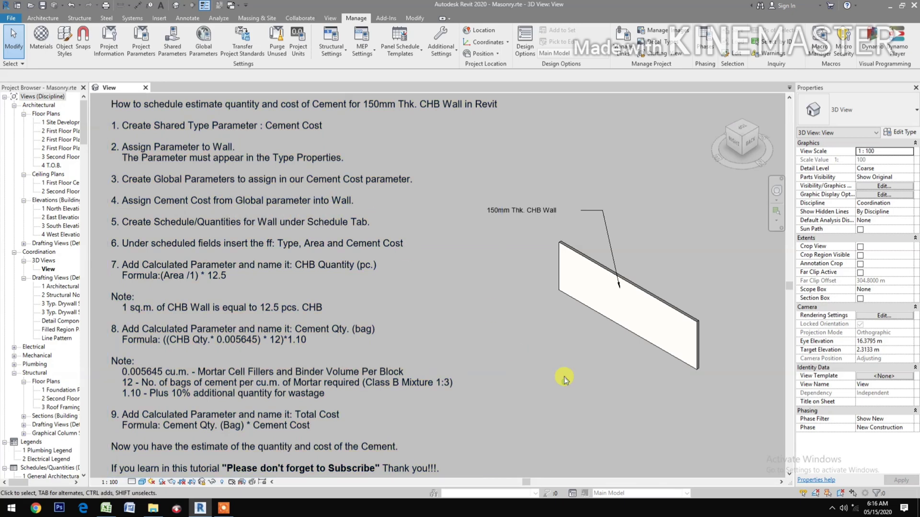
left_click(583, 259)
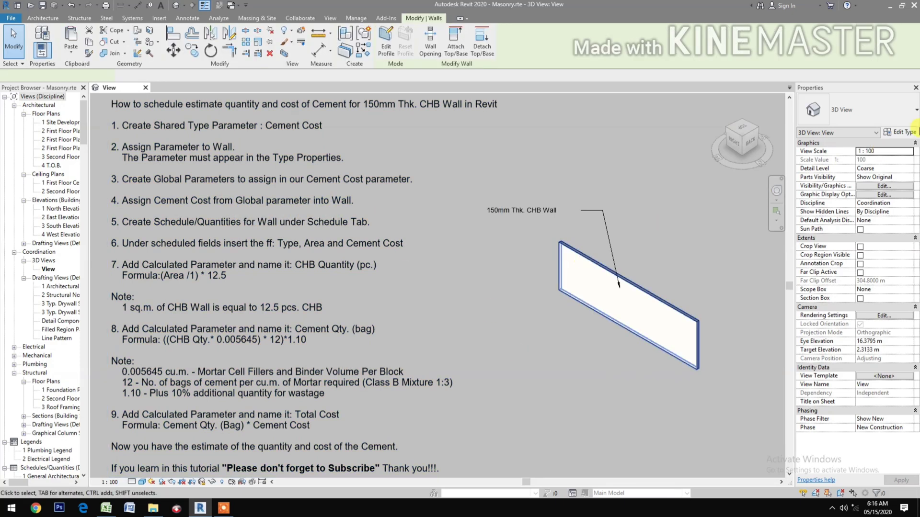
left_click(909, 134)
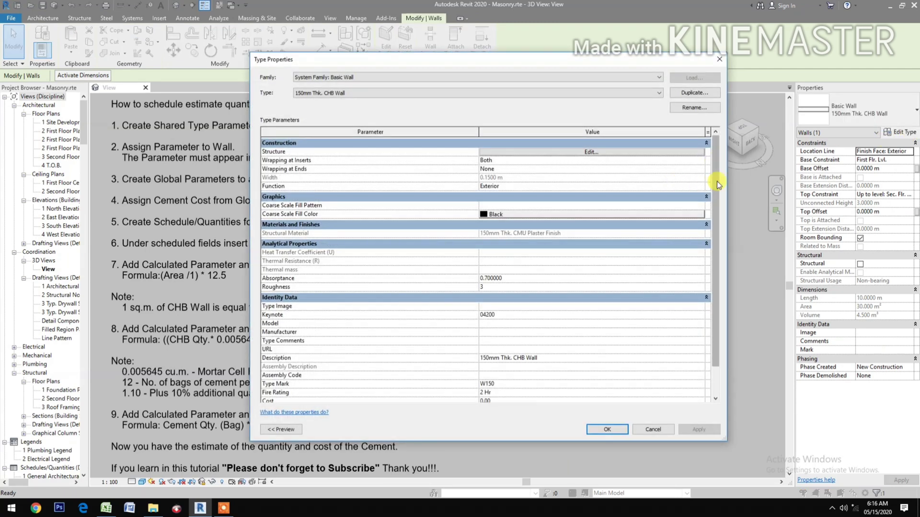
left_click_drag(717, 181, 718, 291)
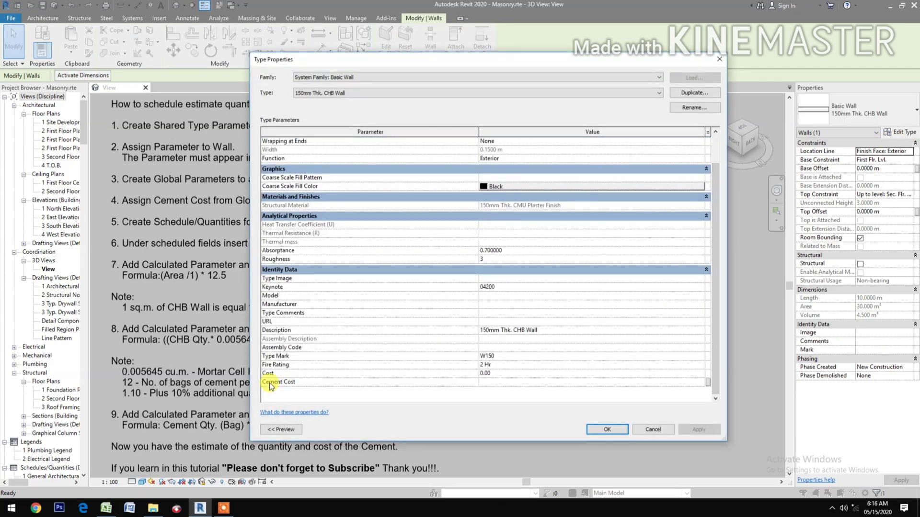
left_click(708, 384)
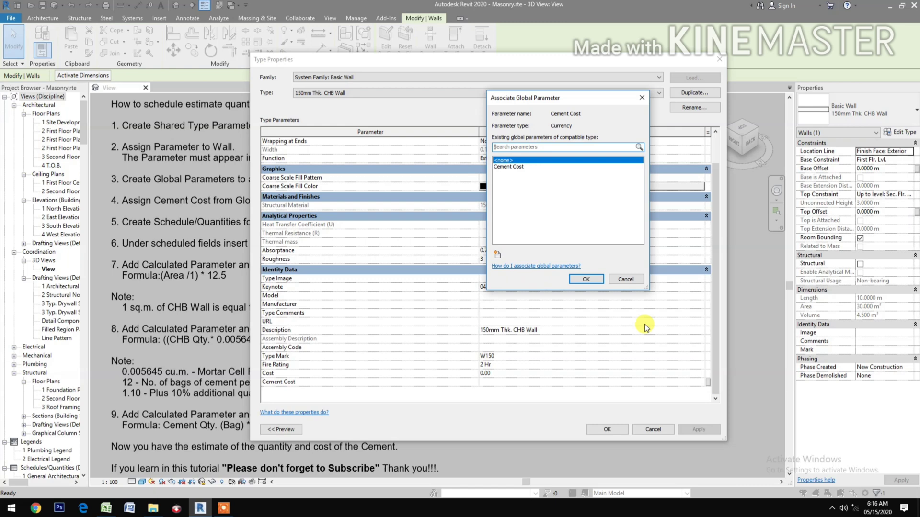
left_click(515, 168)
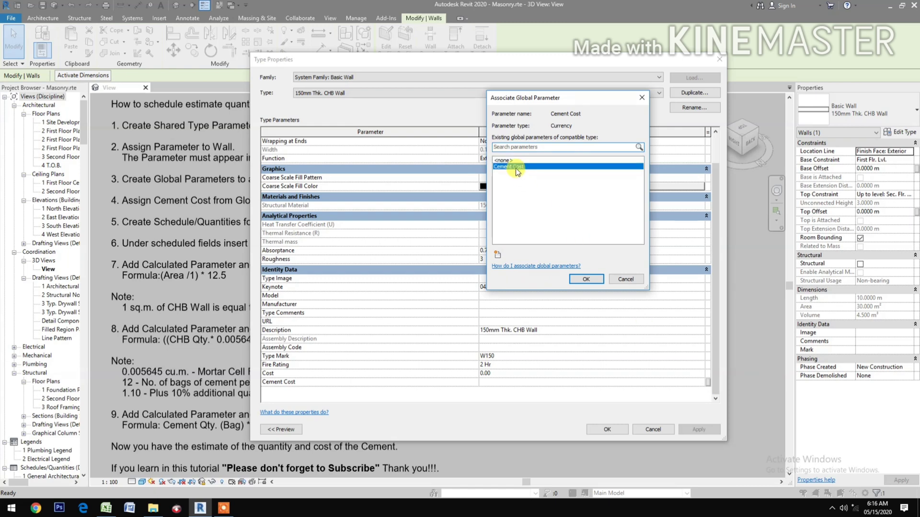
left_click(587, 280)
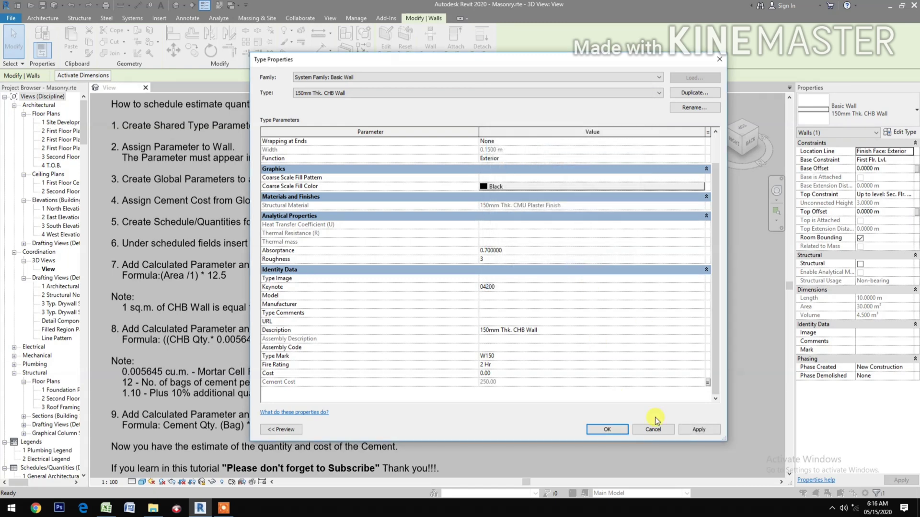
left_click(697, 430)
left_click(600, 428)
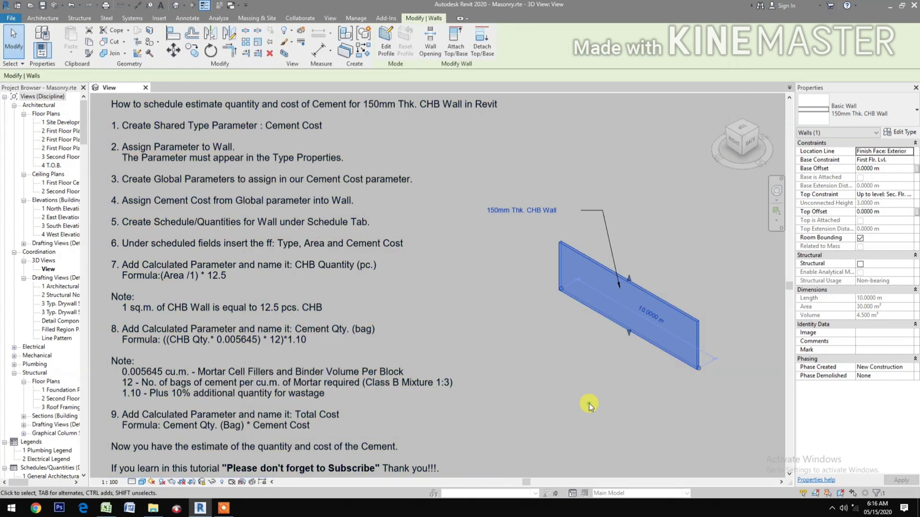
left_click(588, 403)
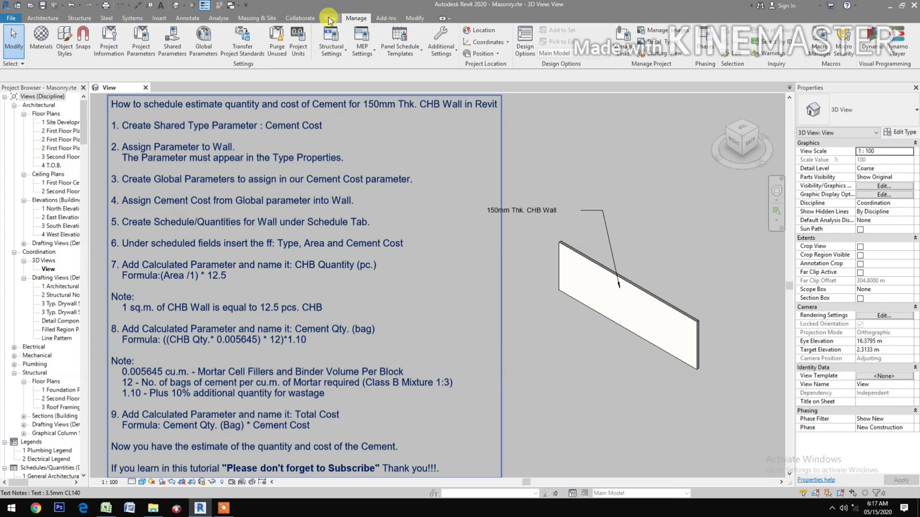
Step: Create a new schedule for the Walls category with the phase set to New Construction
left_click(329, 18)
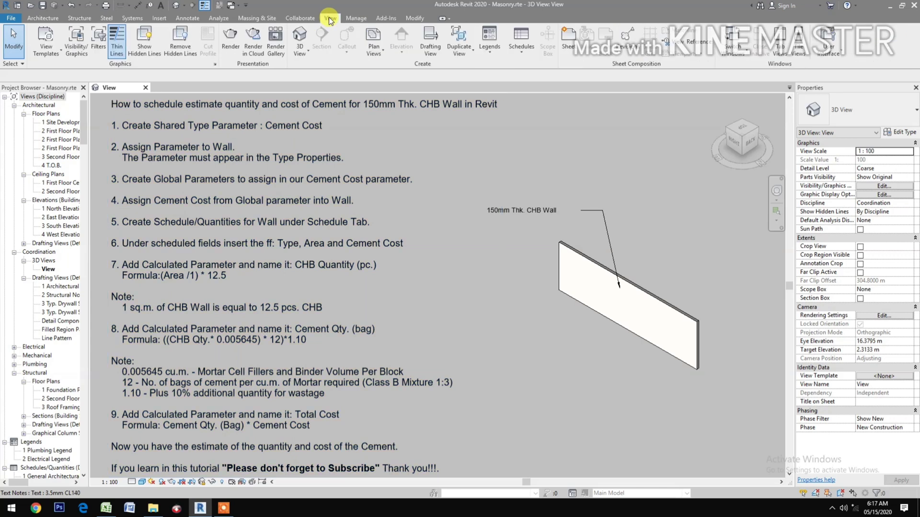
left_click(517, 55)
left_click(520, 69)
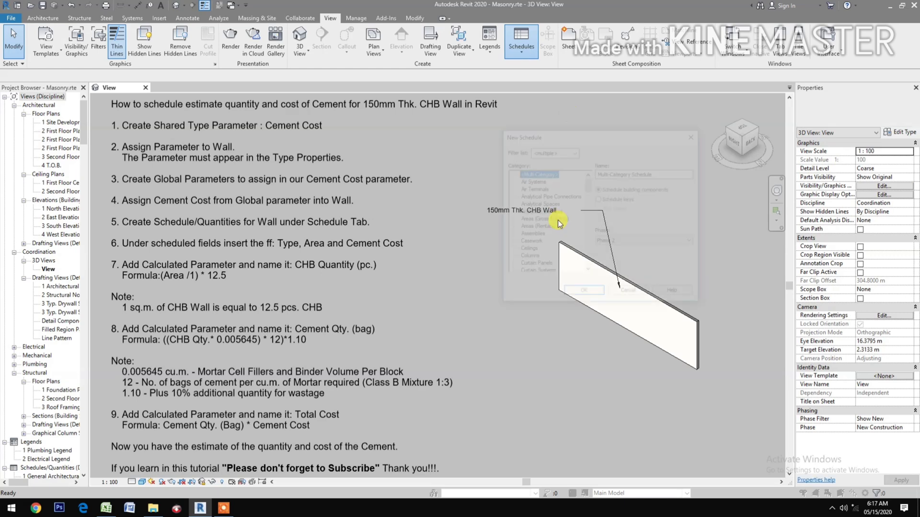
left_click(608, 242)
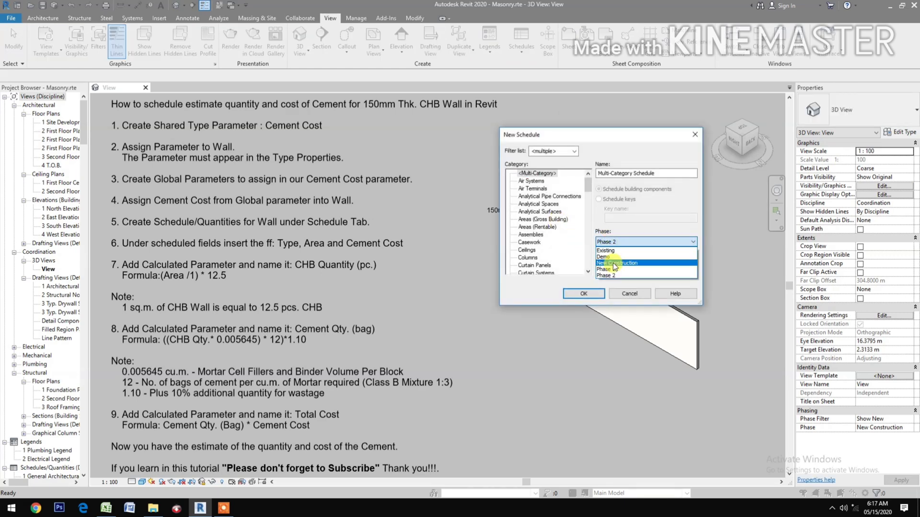
left_click(613, 262)
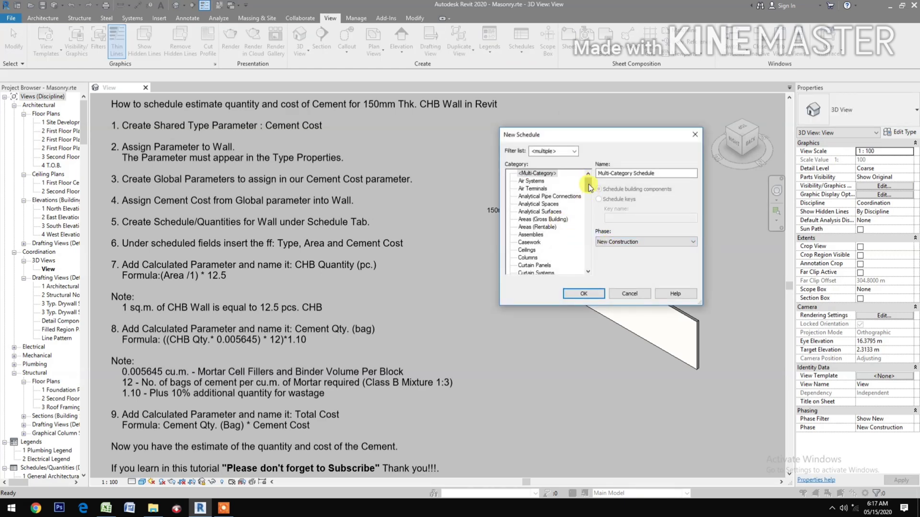
left_click_drag(589, 184, 591, 260)
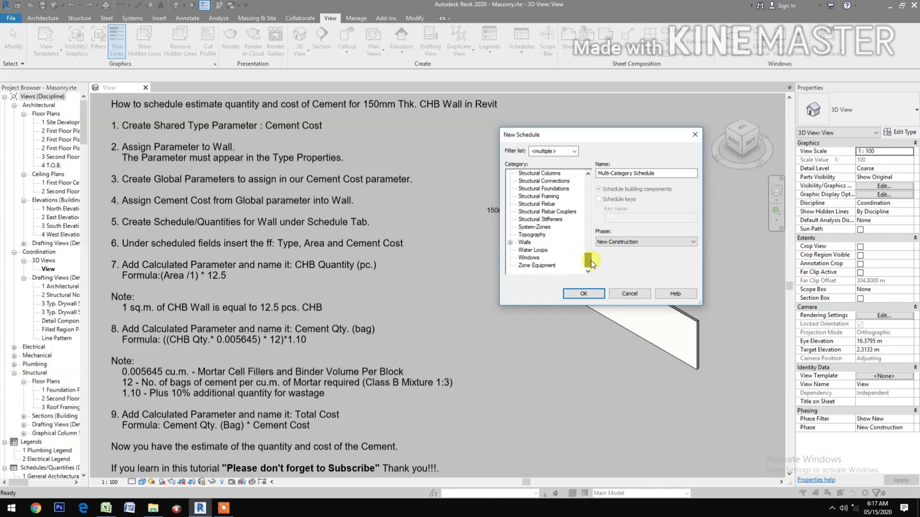
left_click(537, 242)
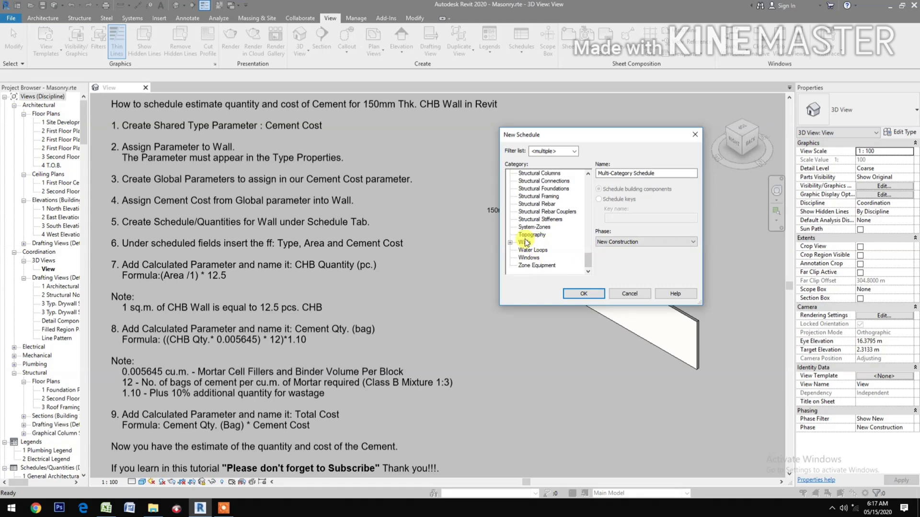
left_click(570, 295)
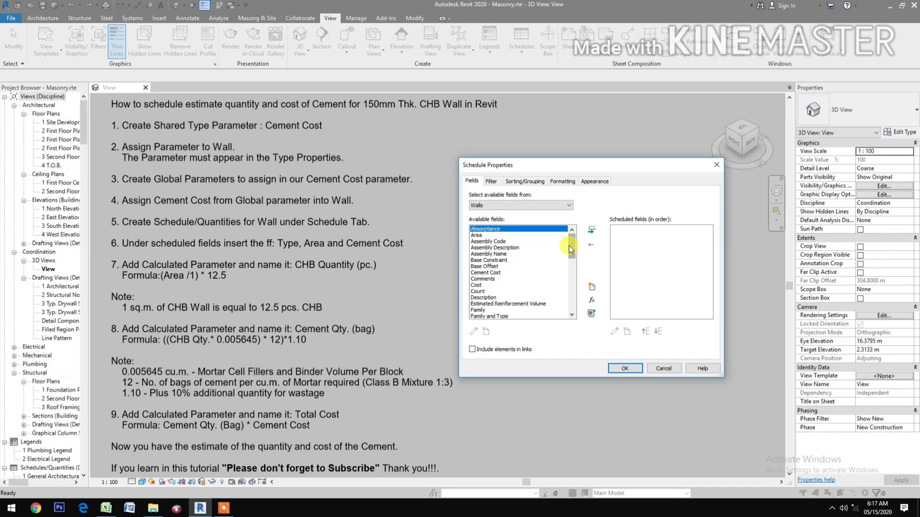
Step: Add the Type, Area and Cement Cost fields to the wall schedule in that order
left_click_drag(570, 245, 571, 304)
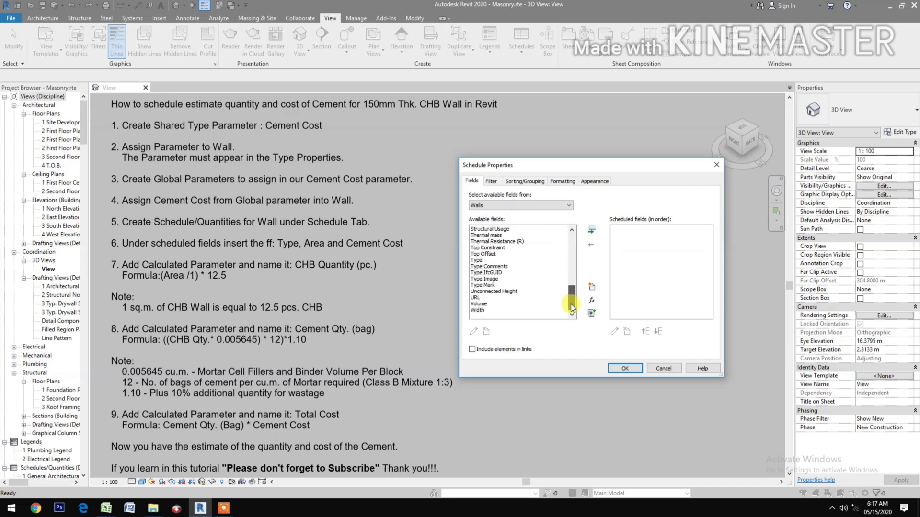
left_click(479, 260)
left_click(591, 229)
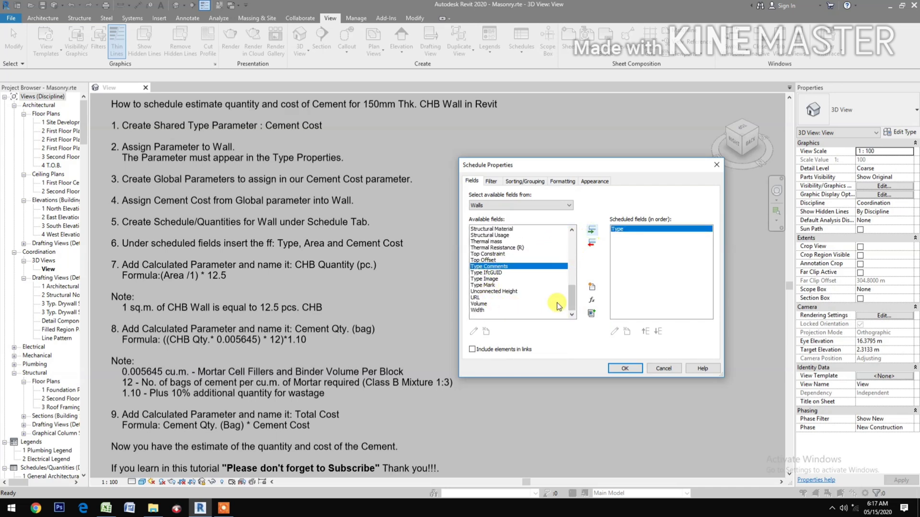
left_click_drag(571, 299, 577, 243)
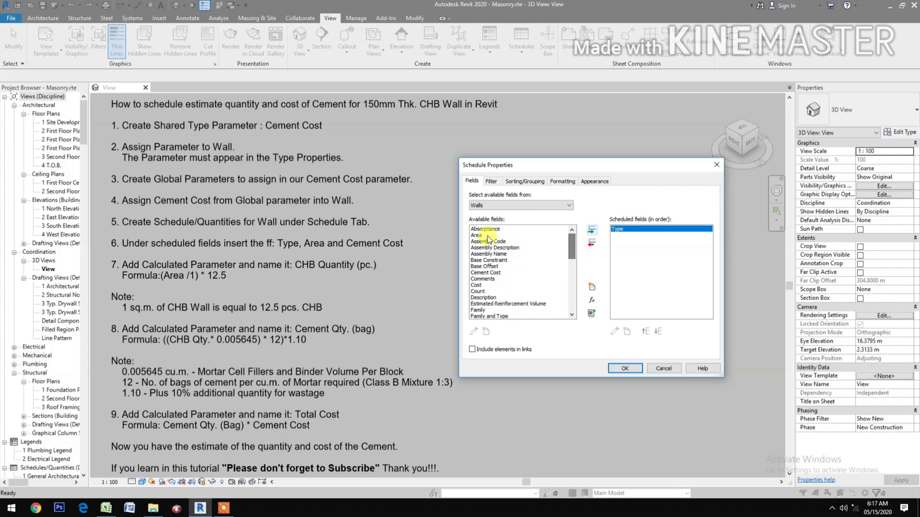
left_click(488, 236)
left_click(591, 230)
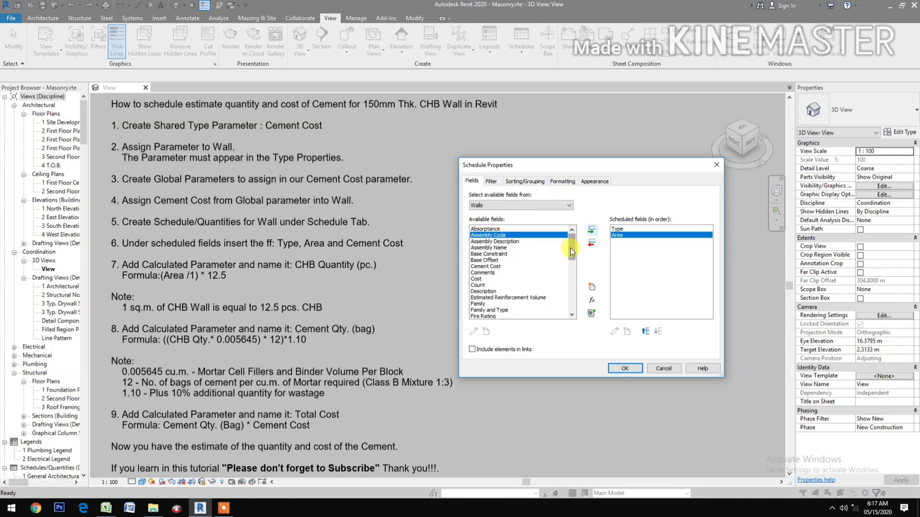
left_click(486, 266)
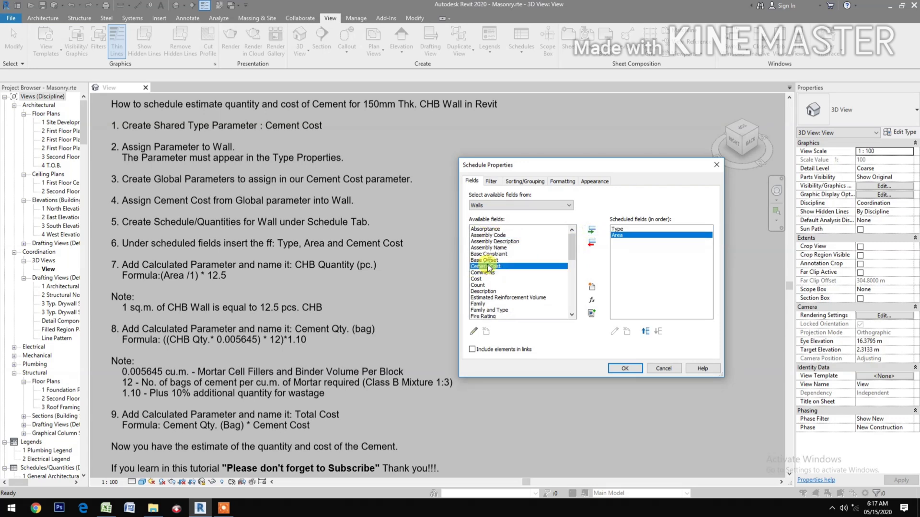
left_click(596, 233)
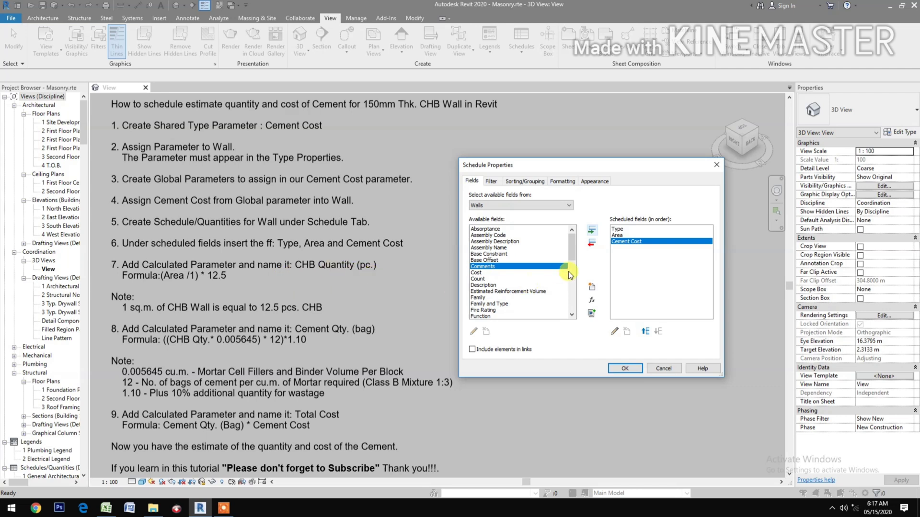
Step: Add a calculated value named CHB Qty. (pc.) with the formula (Area/1)*12.5 and move it above Cement Cost in the scheduled fields
left_click(593, 302)
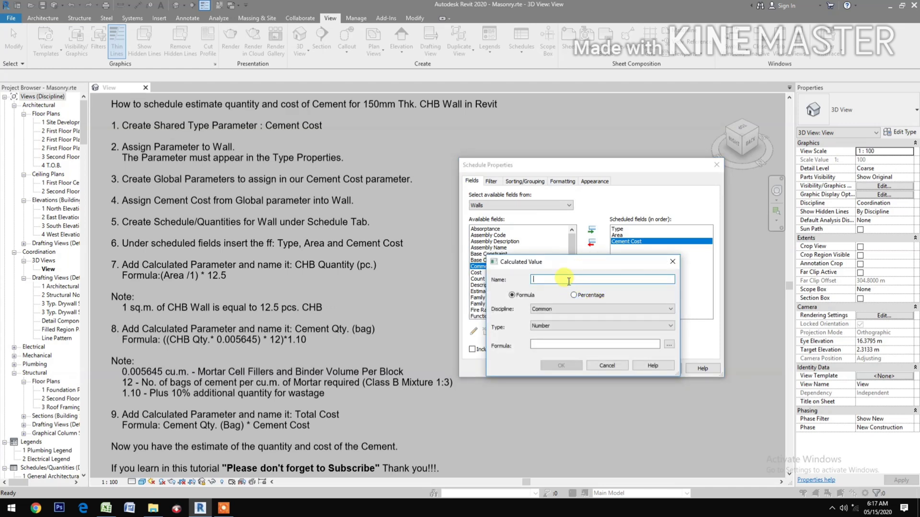
type("CHB Qty. (pc.")
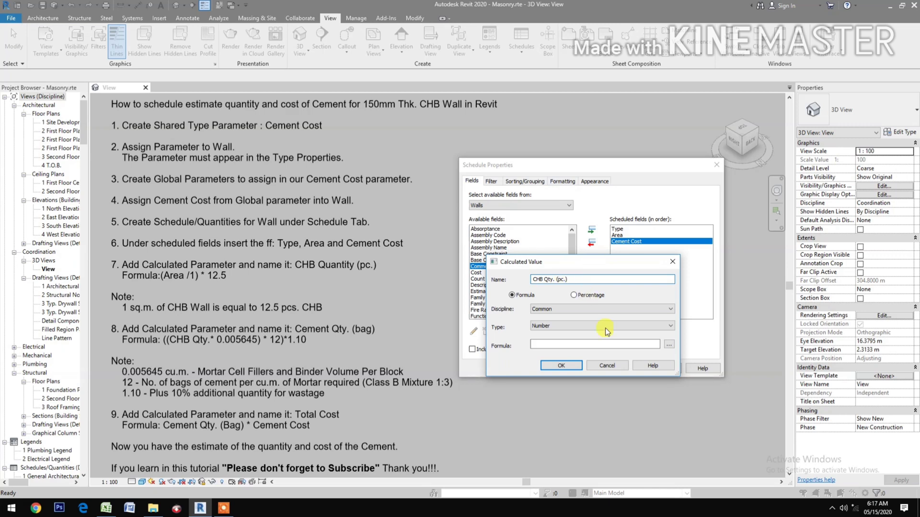
left_click(670, 344)
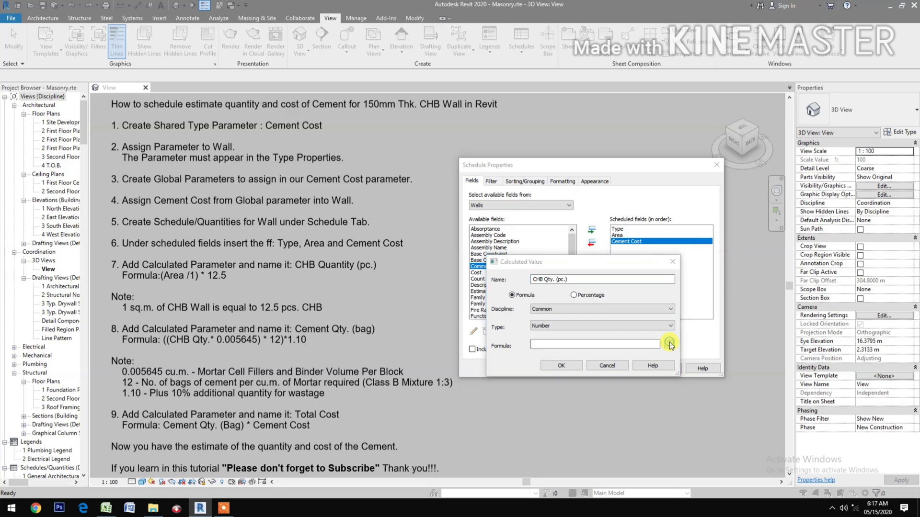
left_click(546, 278)
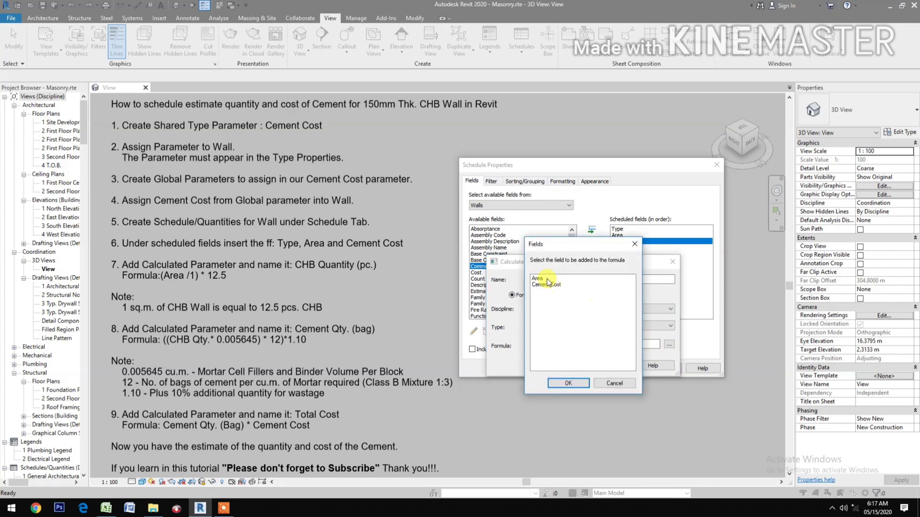
left_click(567, 383)
type("/")
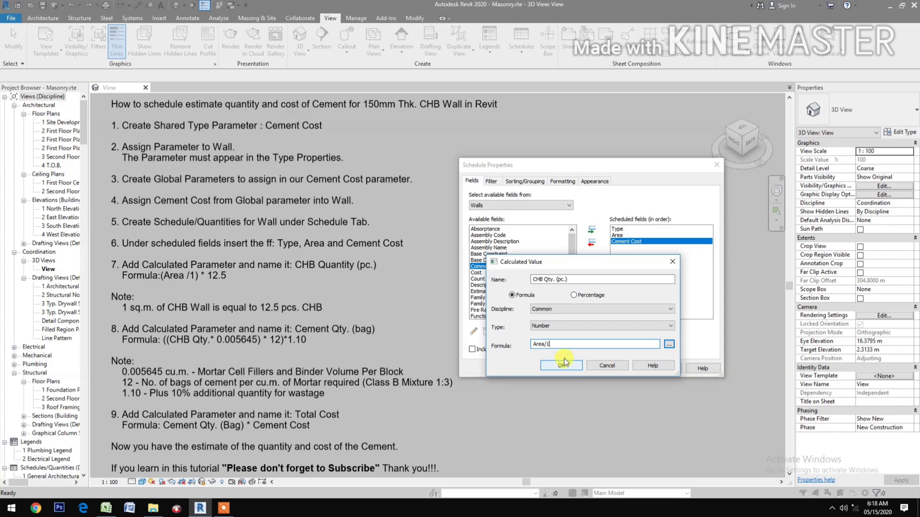
type("1")
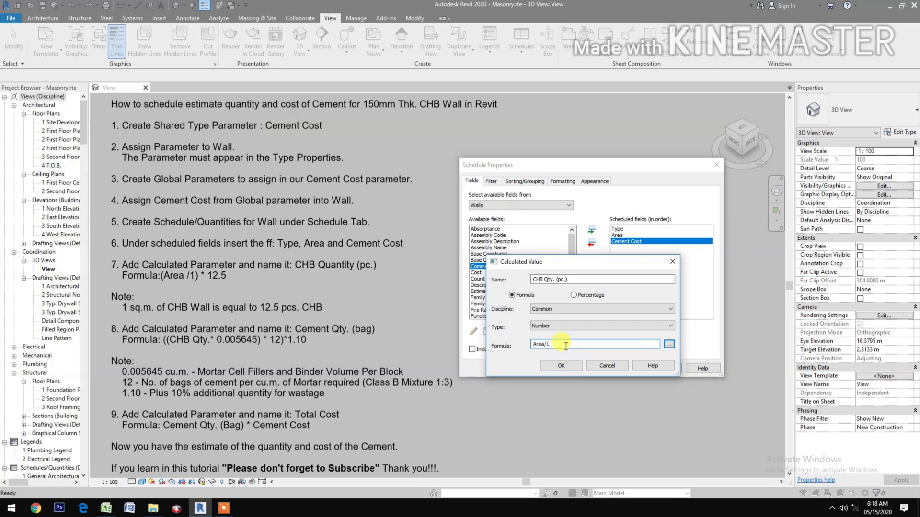
type(")*12.5")
left_click(561, 366)
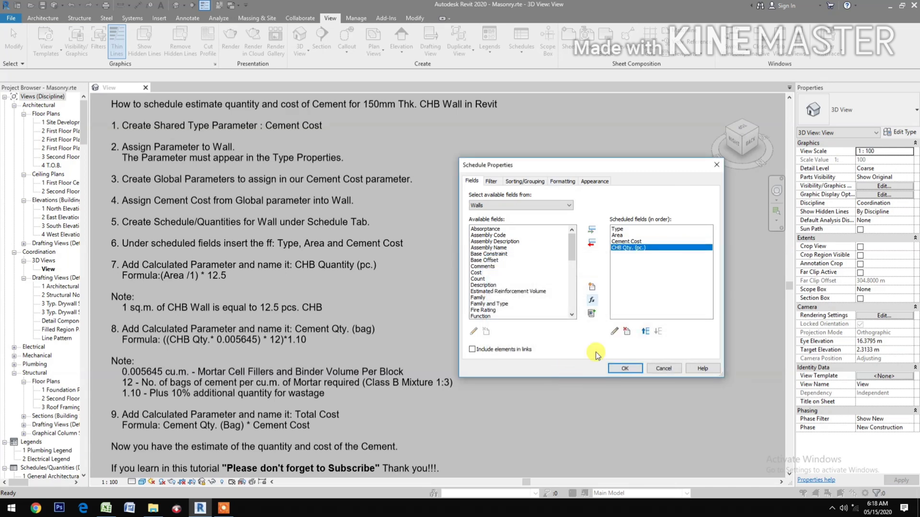
left_click(644, 331)
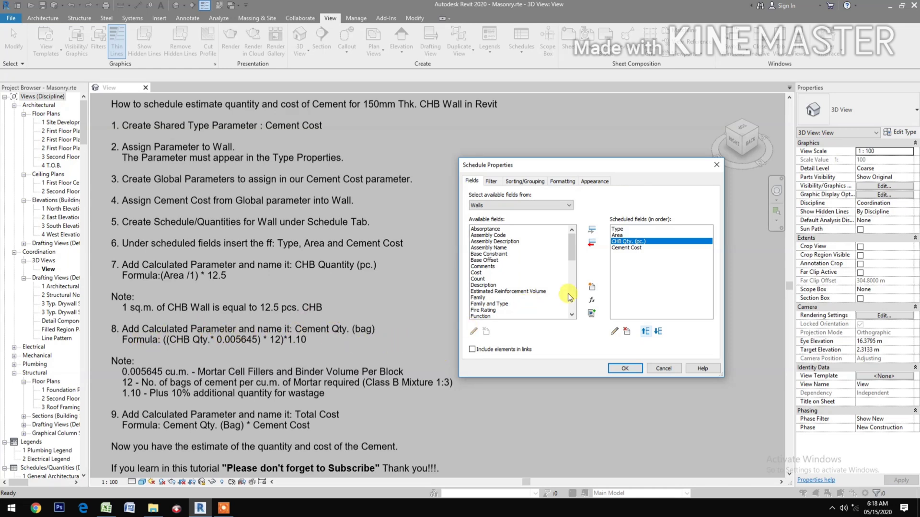
Step: Create a calculated value named Cement Qty. (bag) and insert the CHB Qty. (pc.) field into its formula
left_click(592, 301)
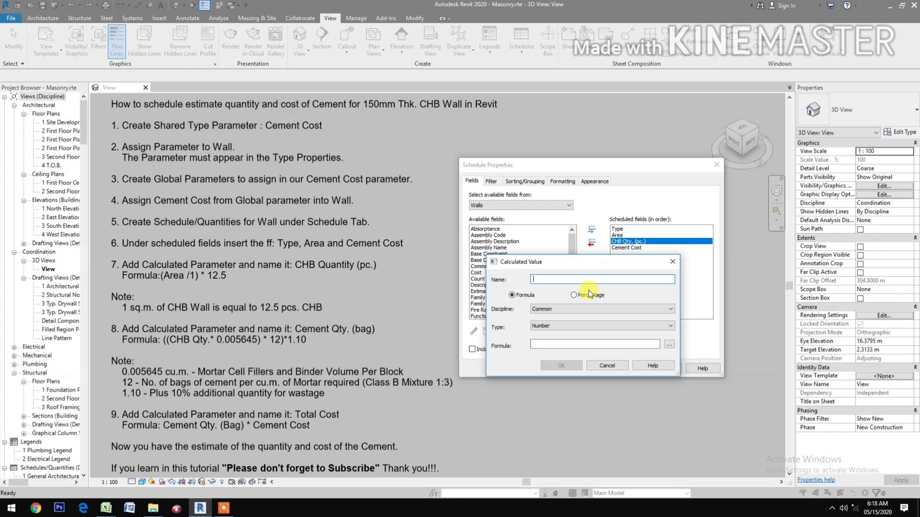
type("C")
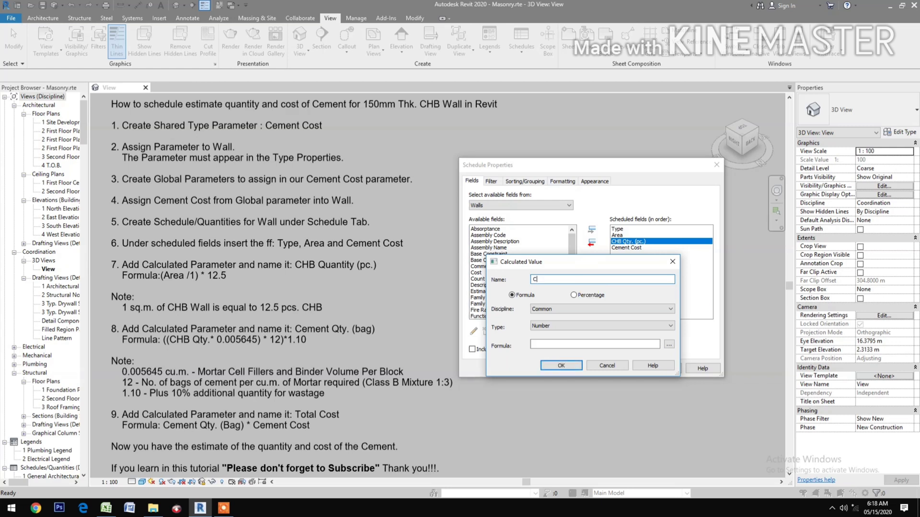
type("ement Qty. (bag)")
left_click(668, 345)
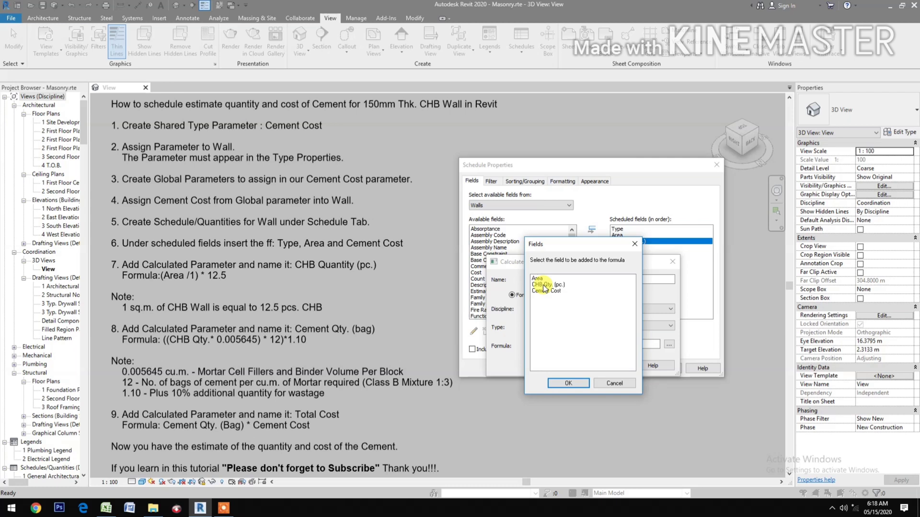
left_click(558, 284)
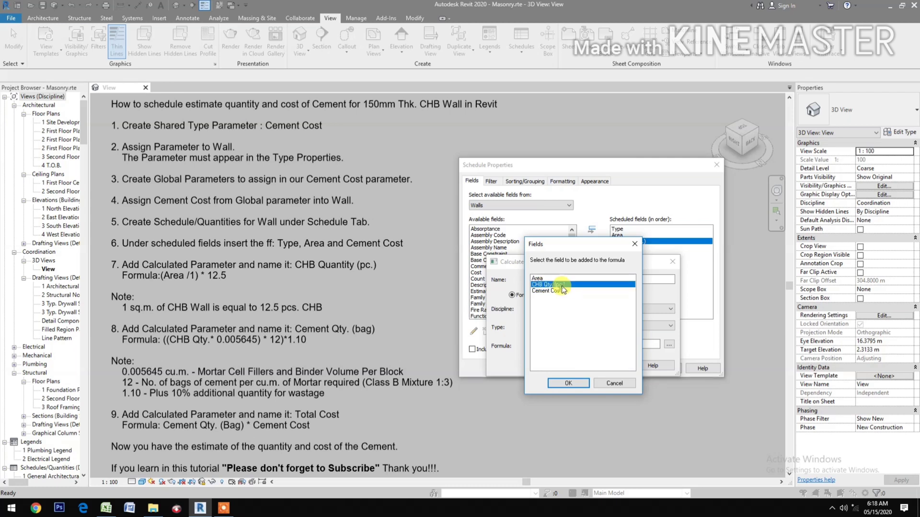
left_click(568, 384)
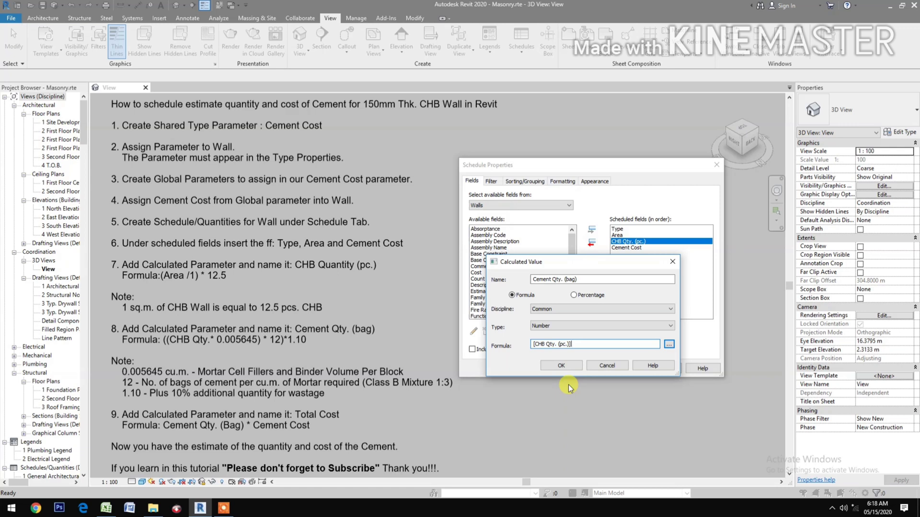
Step: Complete the Cement Qty. (bag) formula as (([CHB Qty. (pc.)]*.005645)*12)*1.10 and move the field above Cement Cost
type("*")
type(".00")
type("5645")
type(")")
type("(")
type("*12")
type(")")
left_click(533, 344)
type("(")
type("10")
left_click(608, 344)
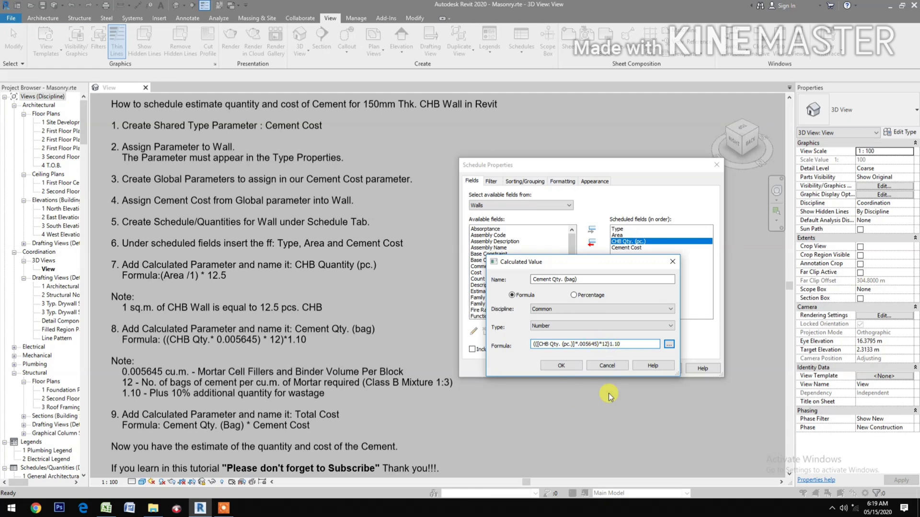
type("*")
left_click(556, 366)
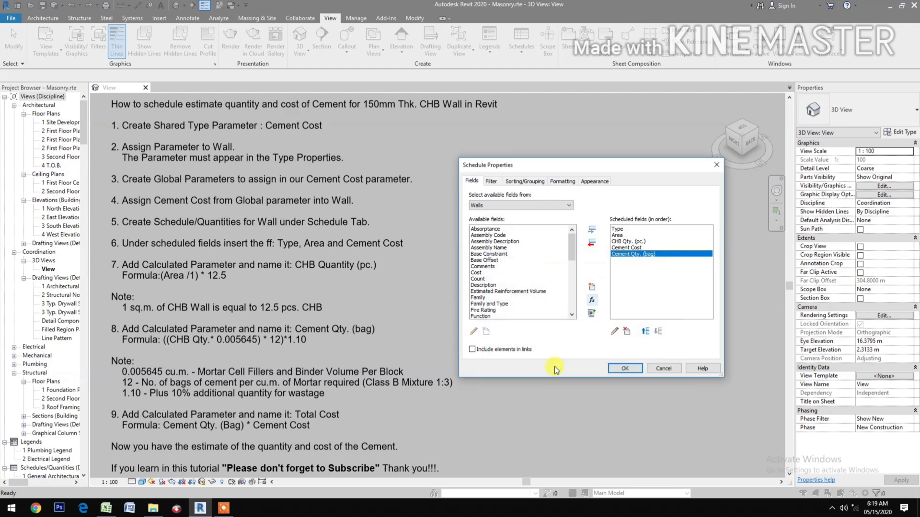
left_click(645, 331)
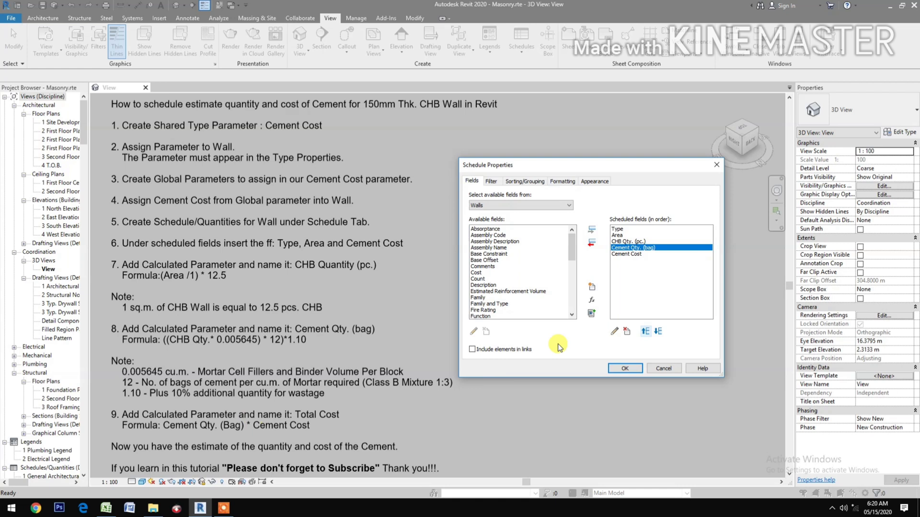
Step: Create another calculated value named Total Cost with the Currency type
left_click(592, 302)
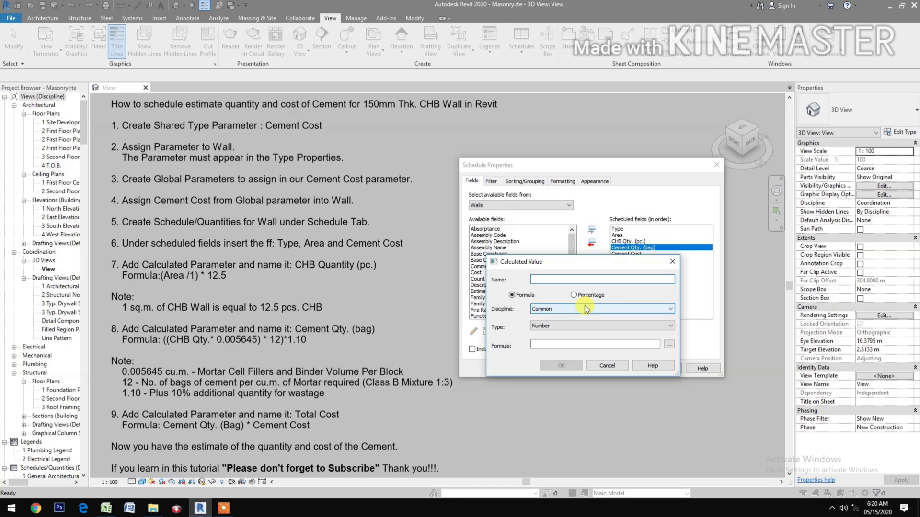
type("Tot")
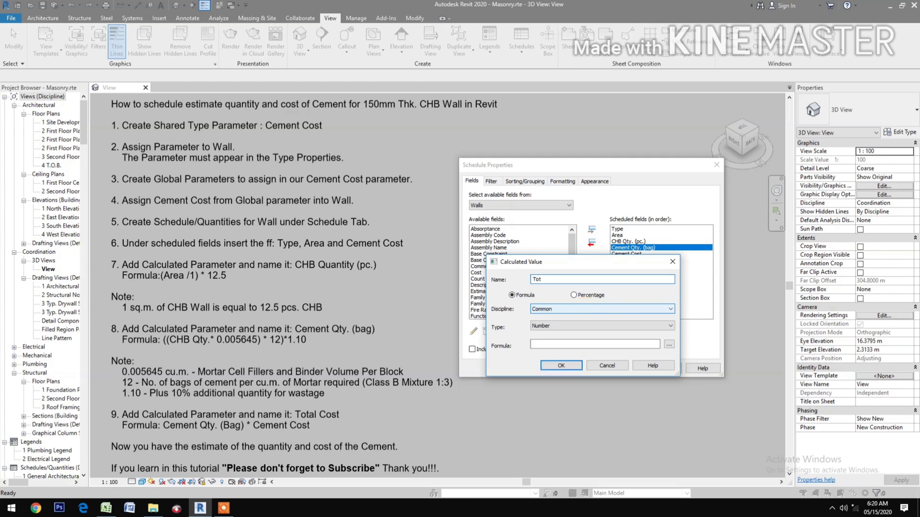
type("al Cost")
left_click(568, 327)
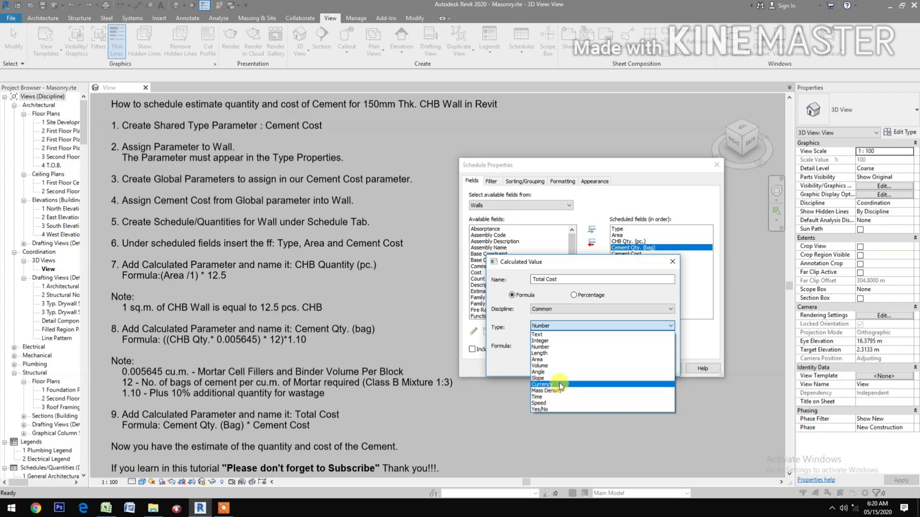
left_click(544, 384)
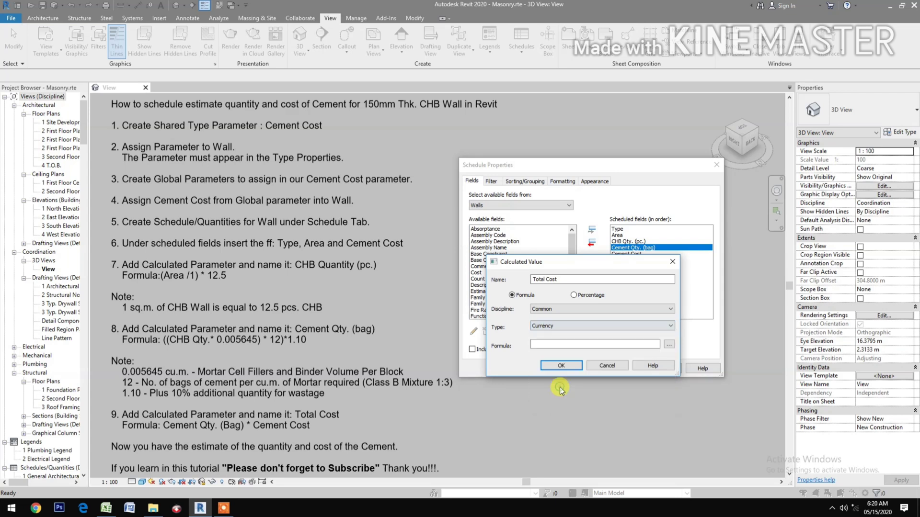
Step: Set the Total Cost formula to [Cement Qty. (bag)]*Cement Cost and add the calculated value to the schedule
left_click(669, 345)
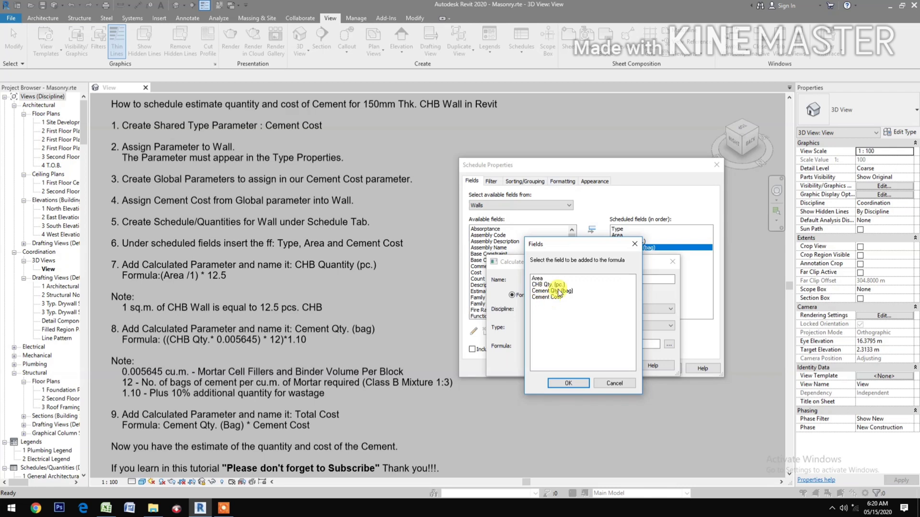
left_click(551, 291)
left_click(568, 383)
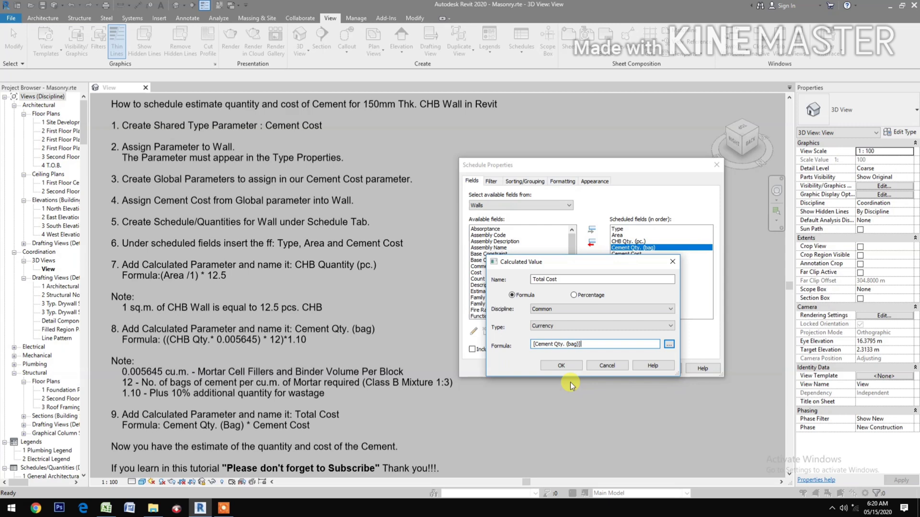
type("*")
left_click(669, 344)
left_click(551, 291)
left_click(549, 297)
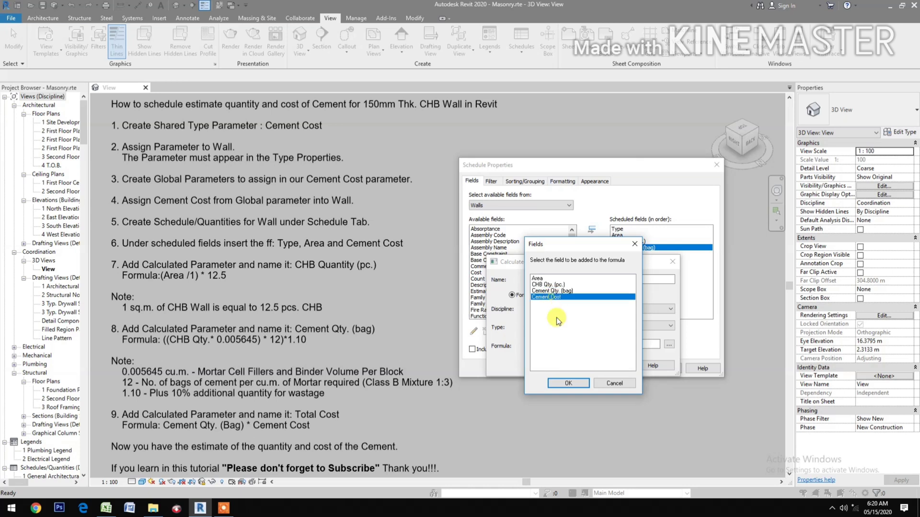
left_click(567, 383)
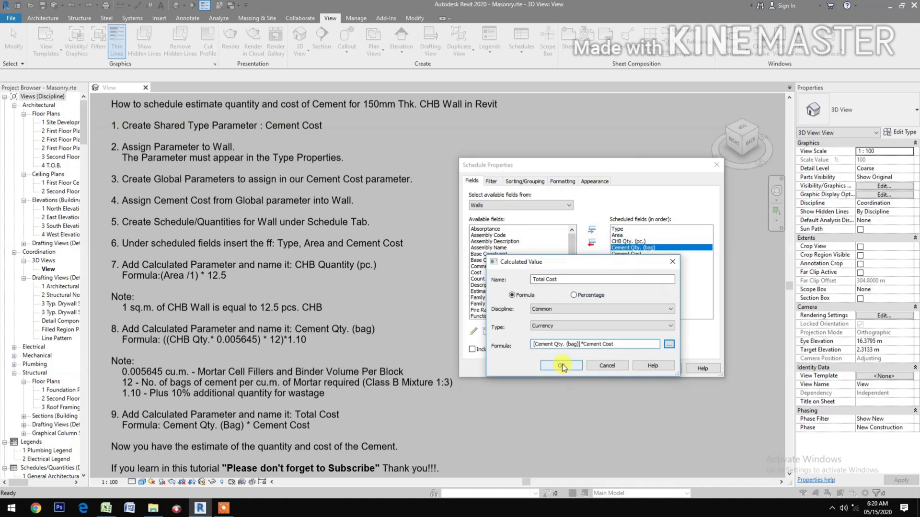
left_click(559, 364)
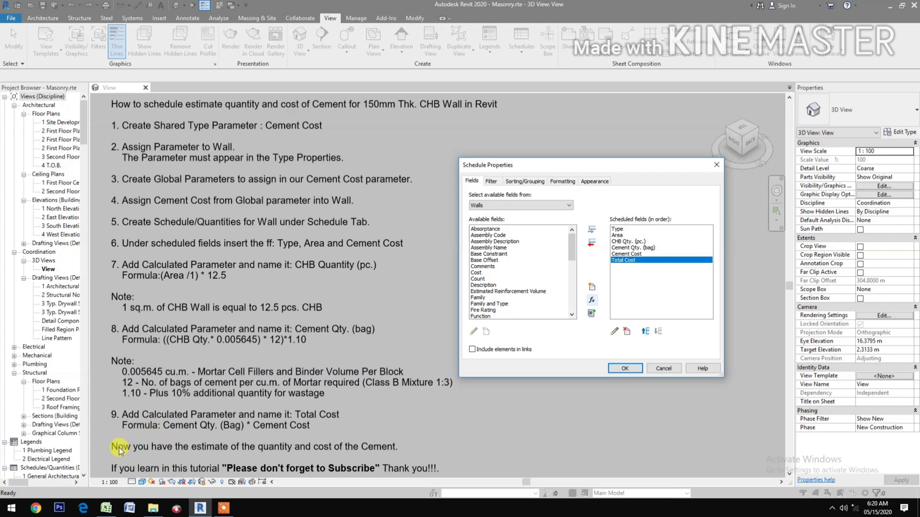
Step: Enable grand totals for the schedule, and format the Total Cost field with Right alignment and Calculate totals
left_click(522, 181)
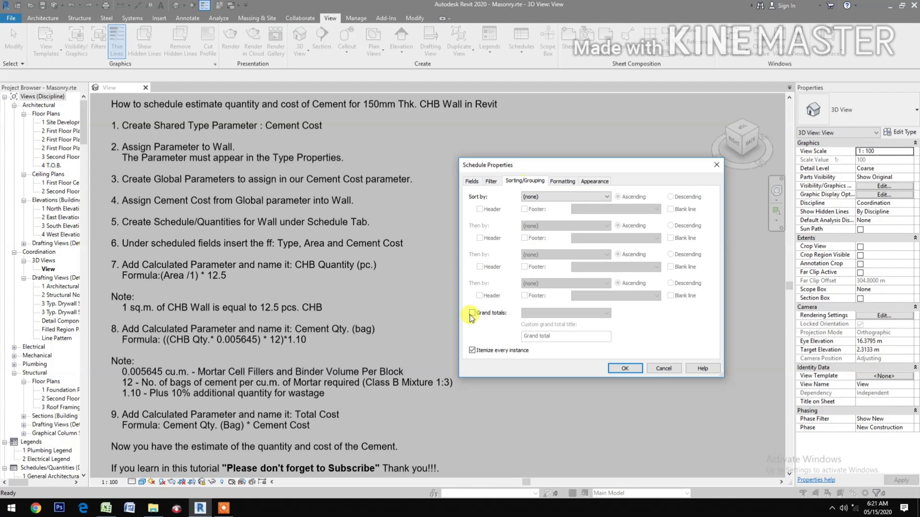
left_click(471, 314)
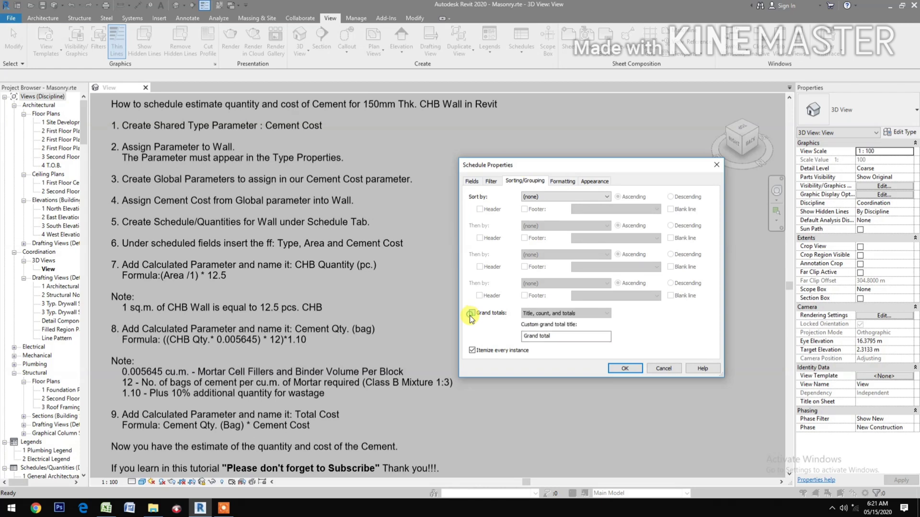
left_click(559, 181)
left_click(481, 235)
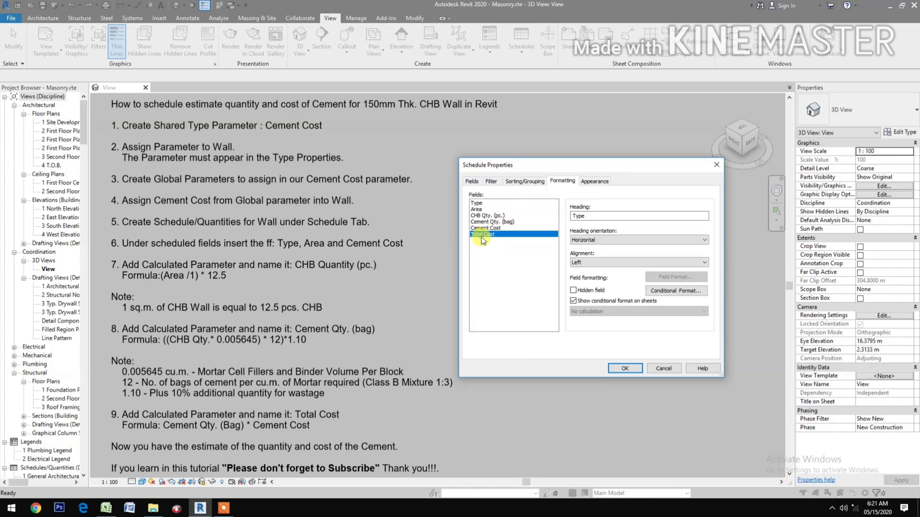
left_click(637, 263)
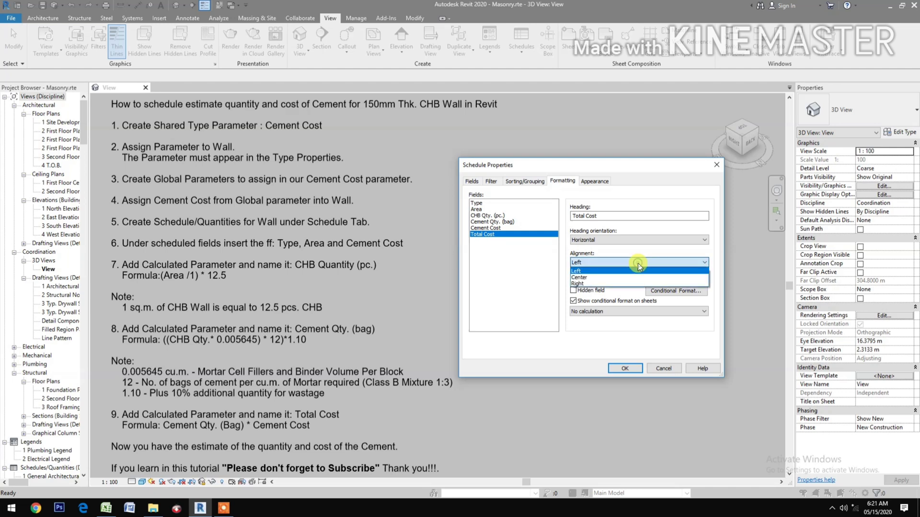
left_click(590, 282)
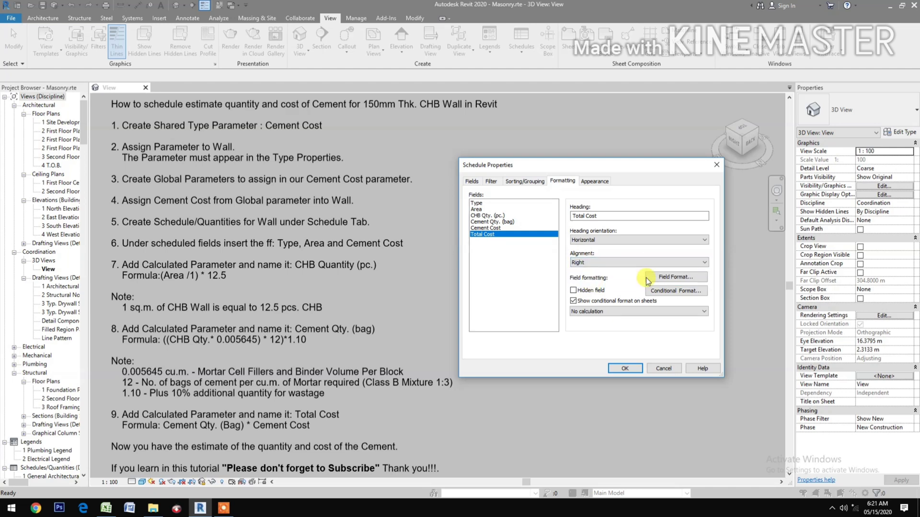
left_click(670, 276)
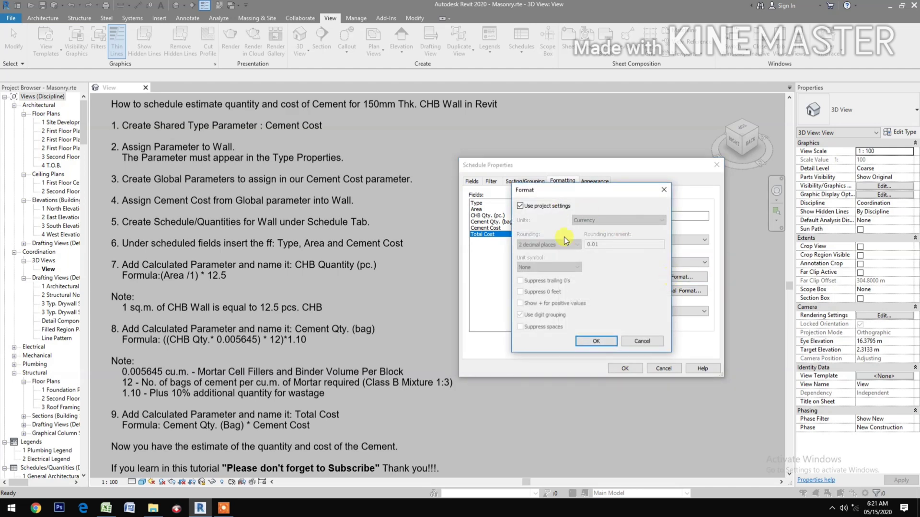
left_click(596, 341)
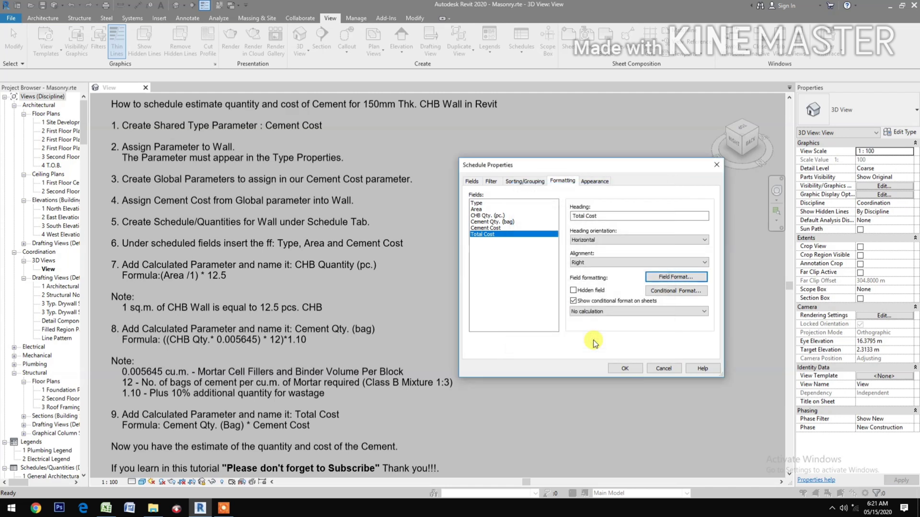
left_click(588, 312)
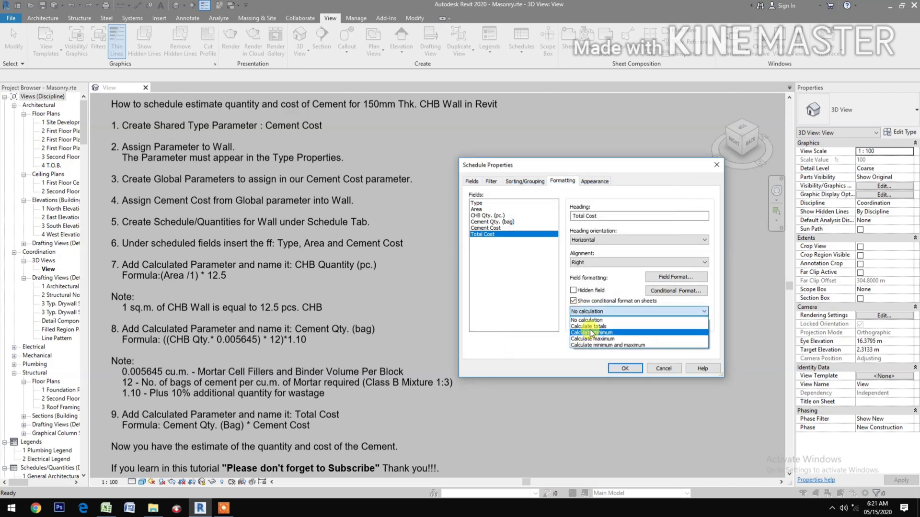
left_click(588, 326)
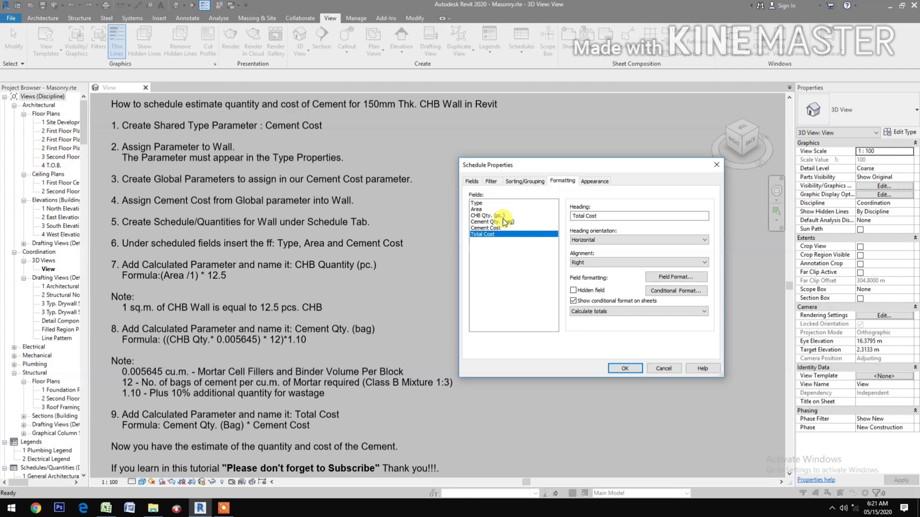
Step: Set the Cement Cost field's alignment to Right and keep its number format on project settings
left_click(496, 228)
left_click(588, 263)
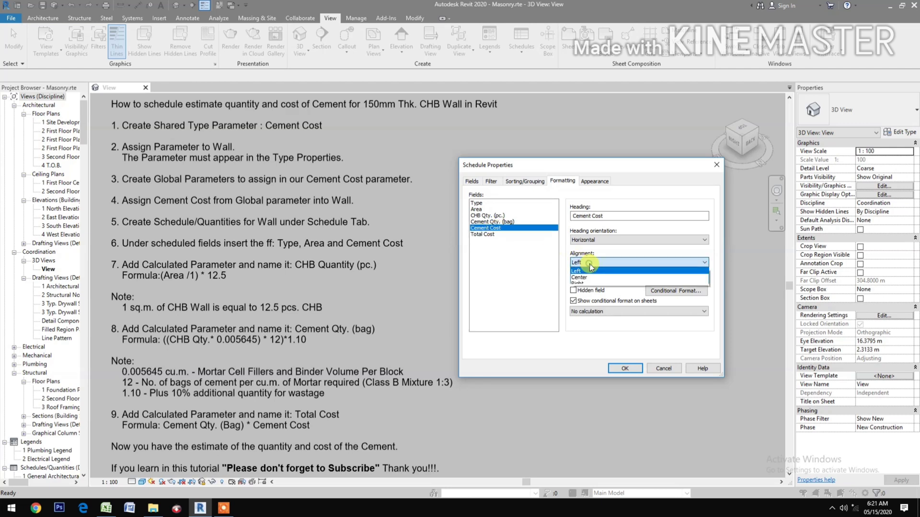
left_click(688, 282)
left_click(688, 282)
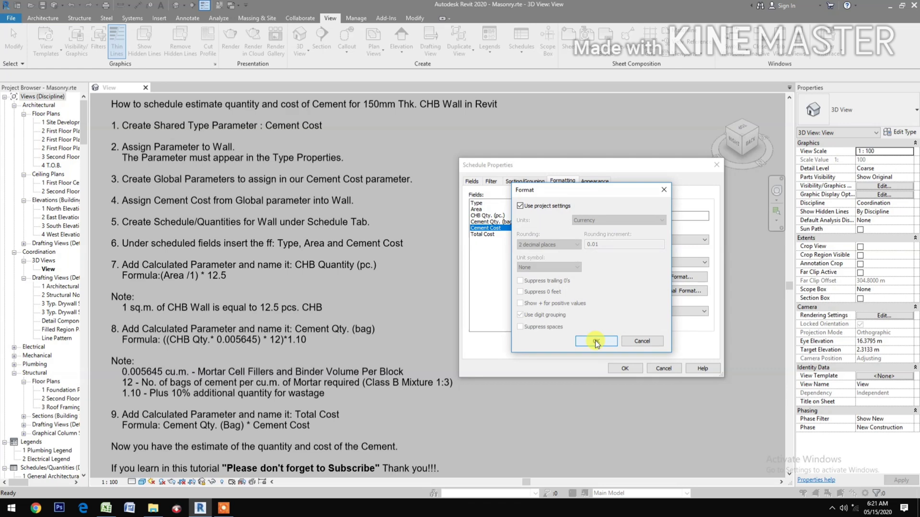
left_click(595, 340)
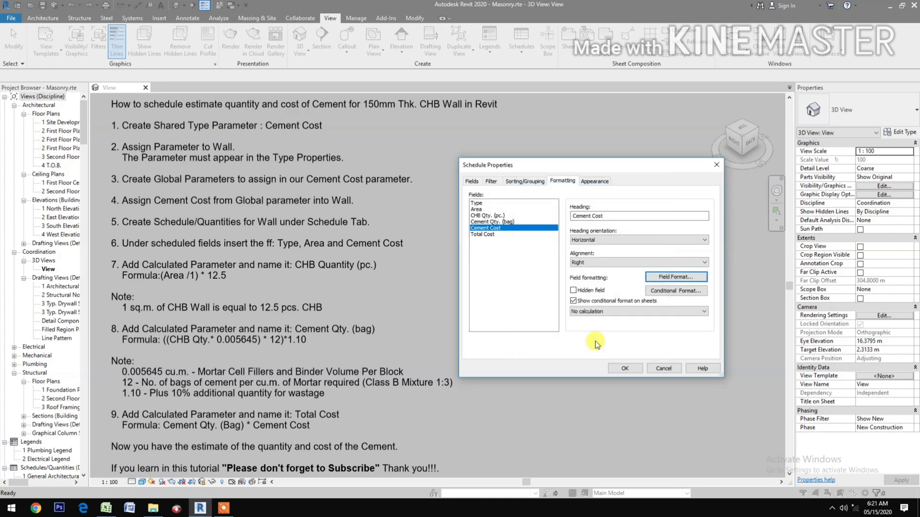
Step: Set the Cement Qty. (bag) field's alignment to Right
left_click(487, 222)
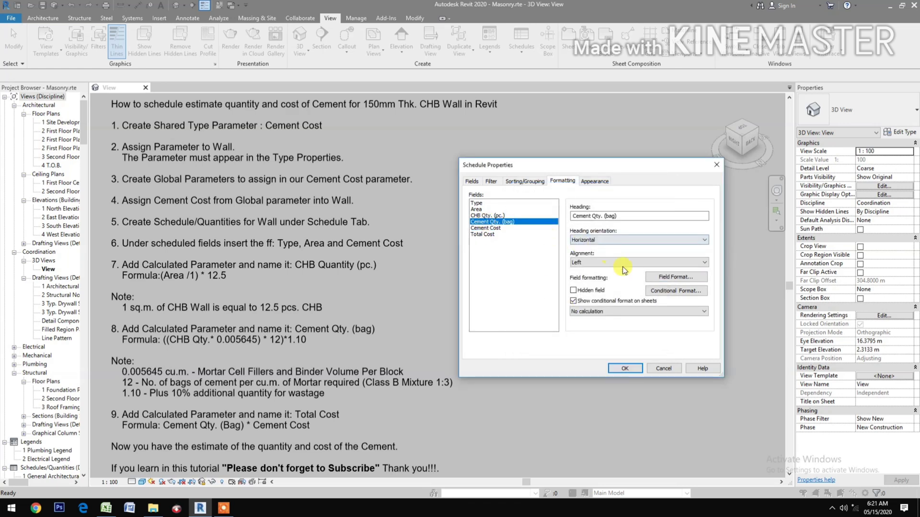
left_click(594, 262)
left_click(582, 284)
Step: Give the Cement Qty. (bag) field Fixed units with 2 decimal places and digit grouping, and set it to Calculate totals
left_click(668, 277)
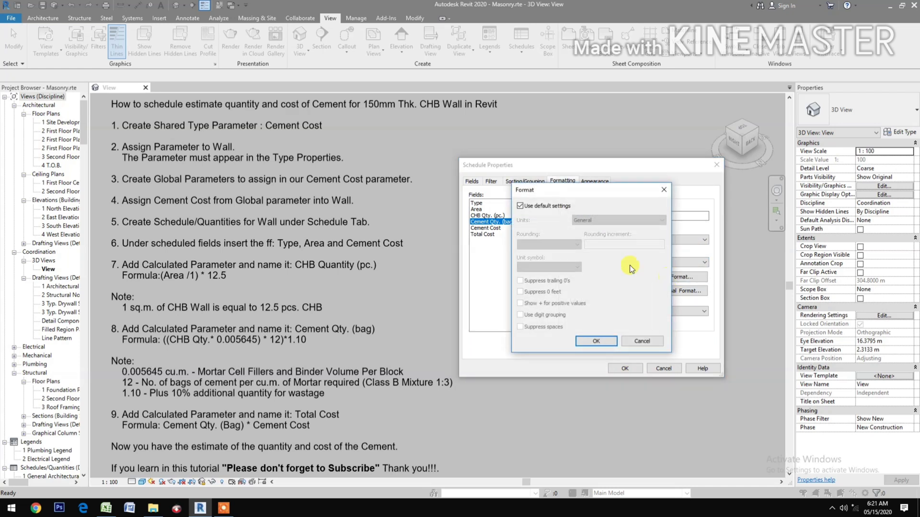
left_click(520, 206)
left_click(599, 222)
left_click(596, 233)
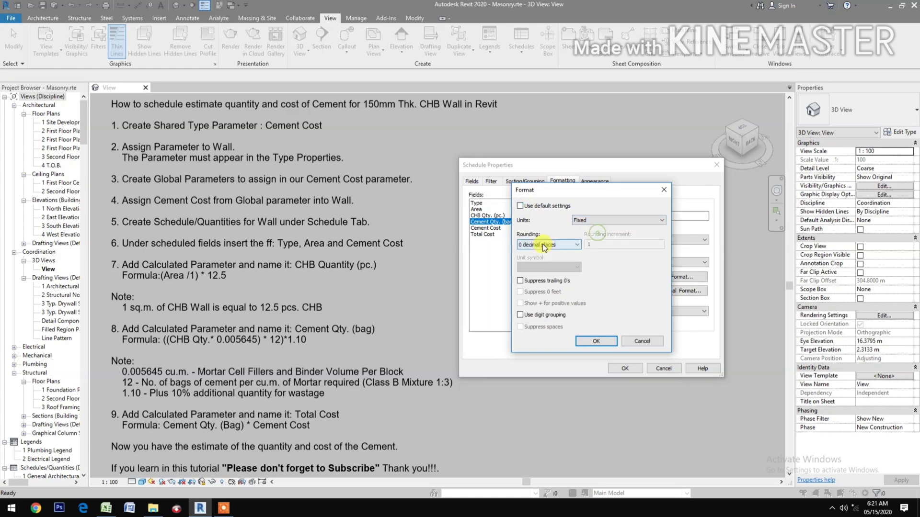
left_click(544, 246)
left_click(544, 285)
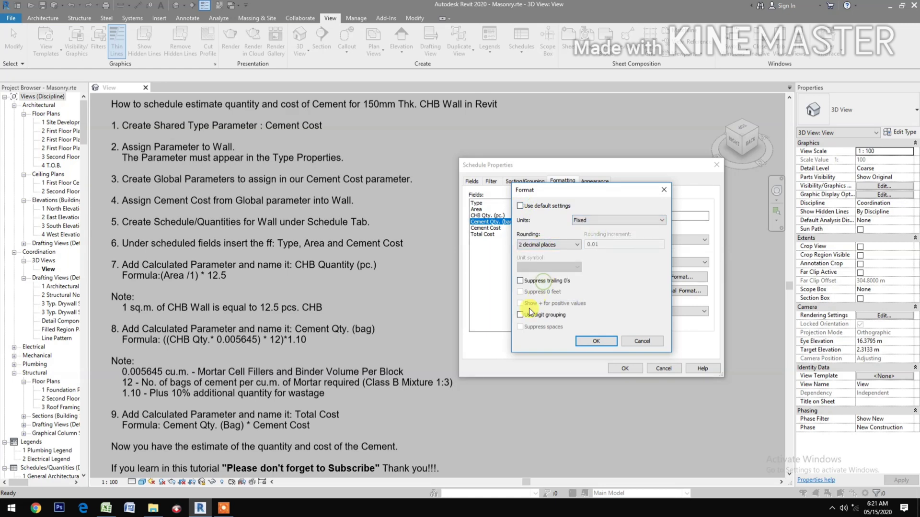
left_click(520, 314)
left_click(585, 341)
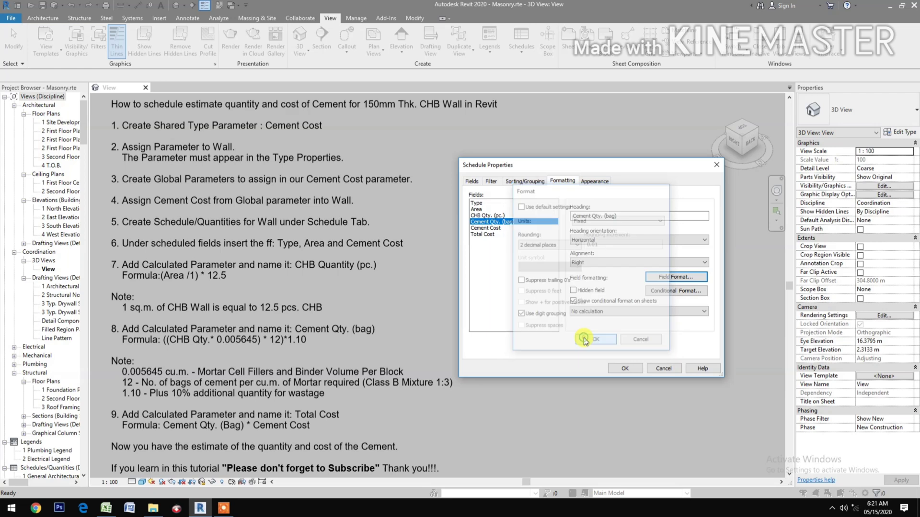
left_click(584, 312)
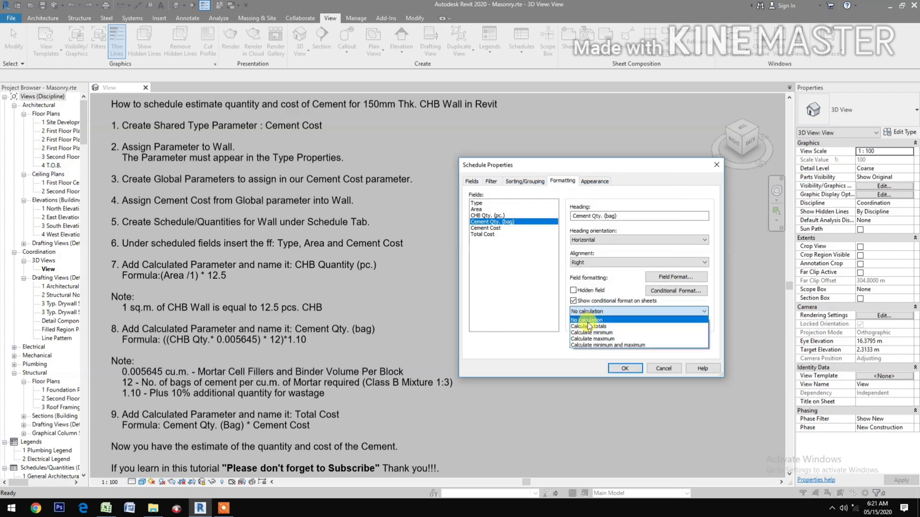
left_click(583, 323)
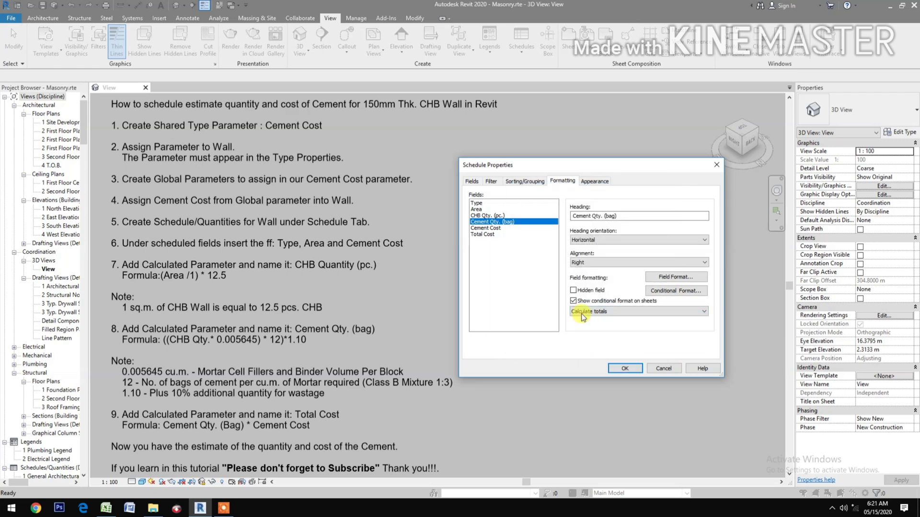
Step: Set the CHB Qty. (pc.) field's alignment to Right
left_click(493, 215)
left_click(605, 263)
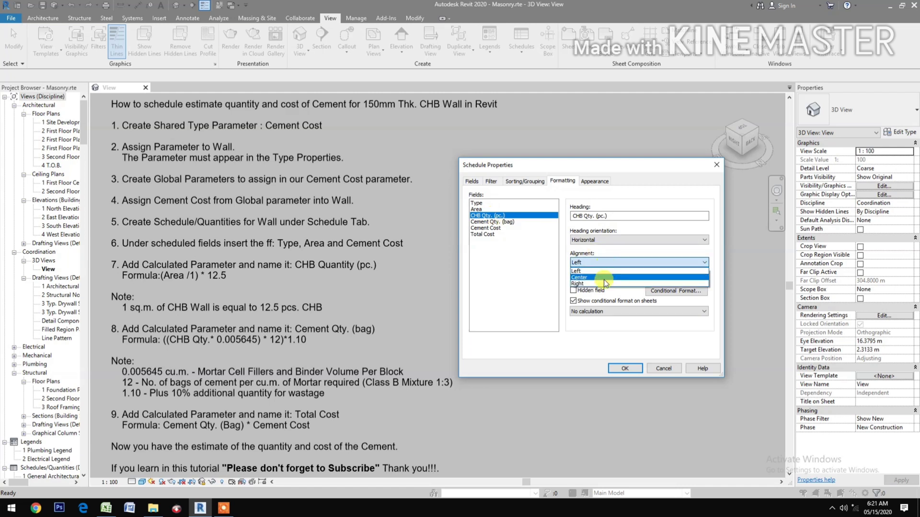
left_click(604, 283)
Step: Give the CHB Qty. (pc.) field Fixed units with 2 decimal places and digit grouping, and set it to Calculate totals
left_click(676, 277)
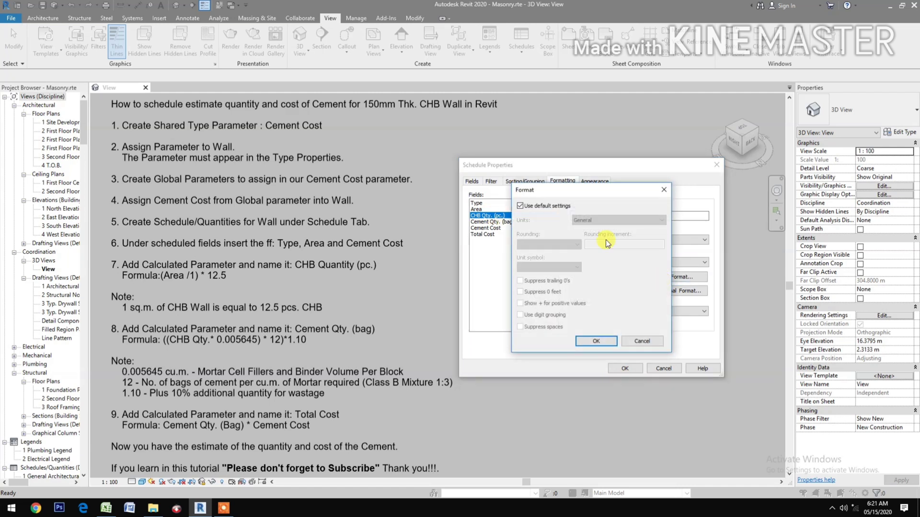
left_click(538, 207)
left_click(618, 220)
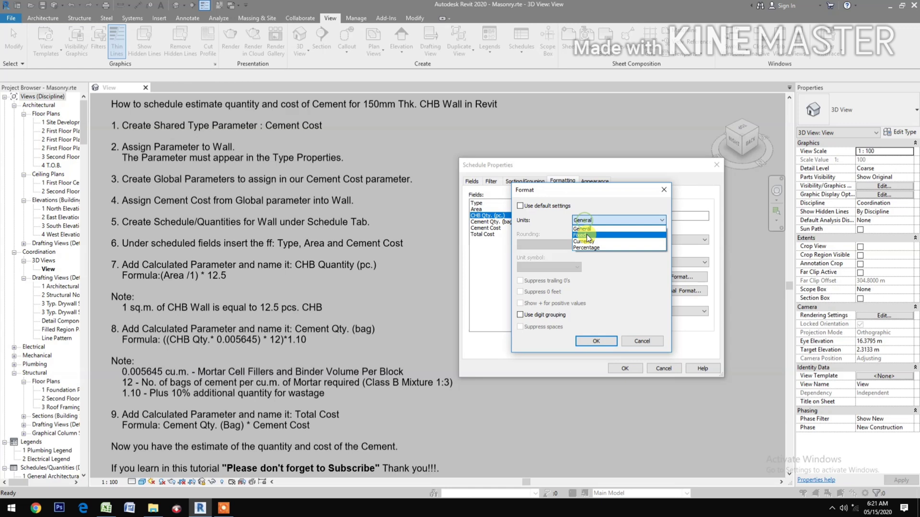
left_click(594, 233)
left_click(530, 245)
left_click(530, 246)
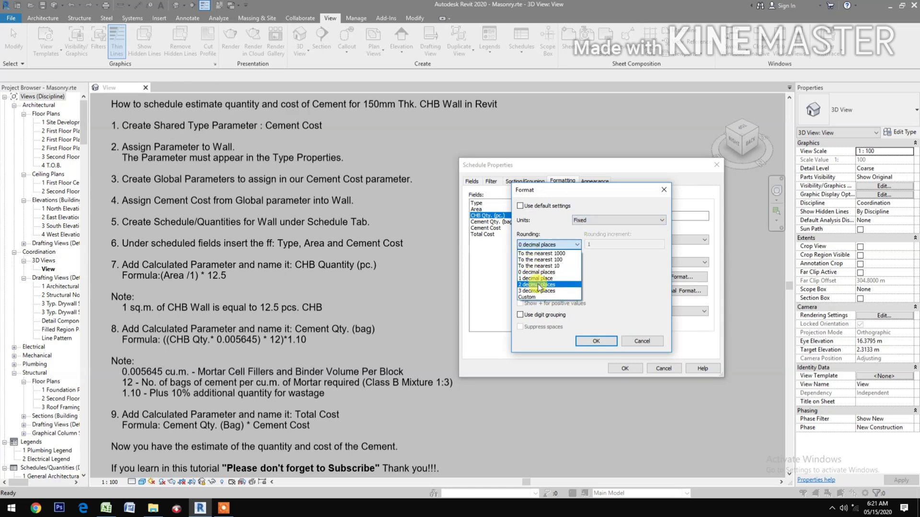
left_click(540, 286)
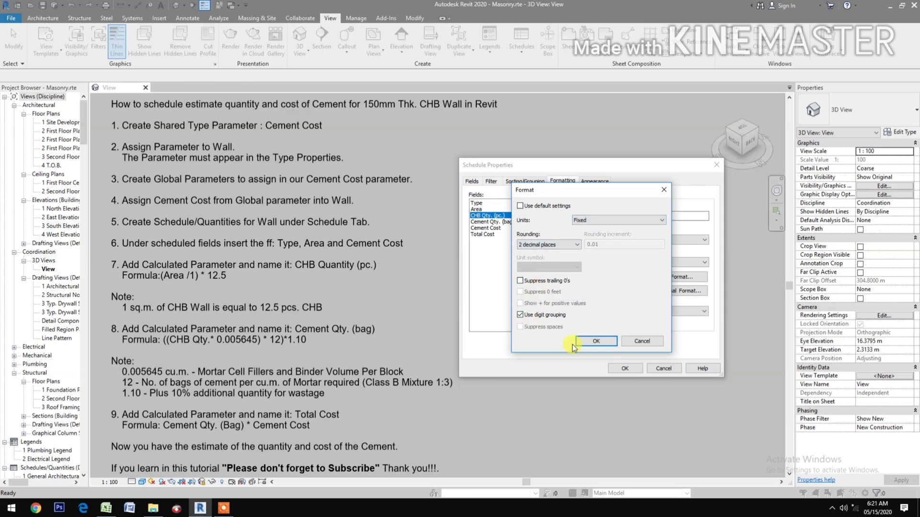
left_click(595, 341)
left_click(605, 311)
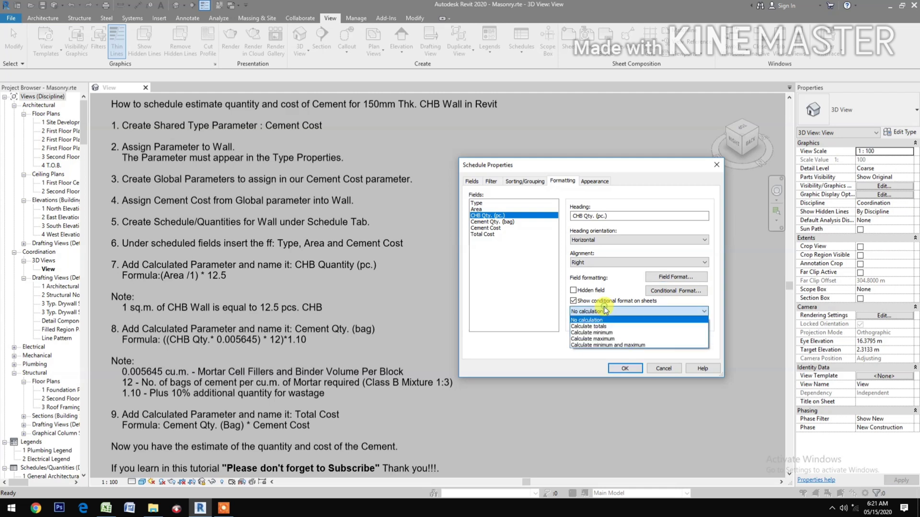
left_click(604, 327)
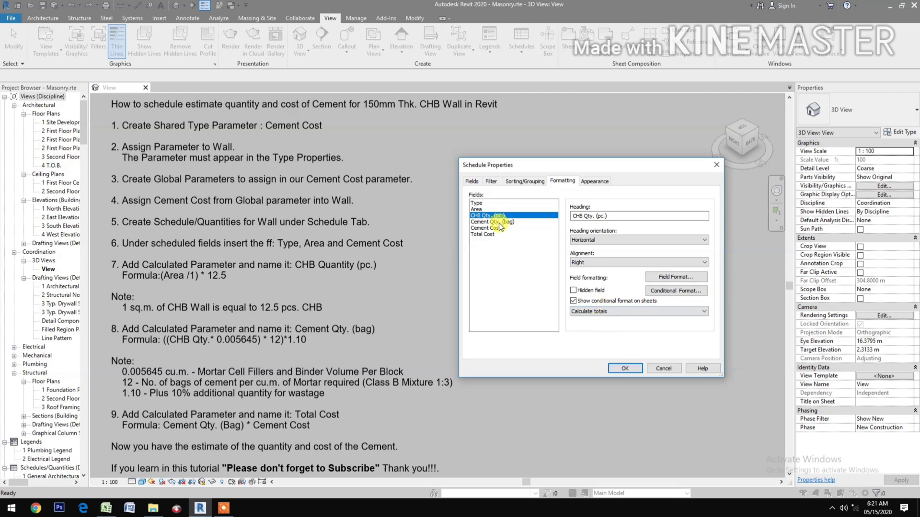
Step: Format the Area field with Right alignment, 2 decimal places in square meters, digit grouping and Calculate totals
left_click(480, 209)
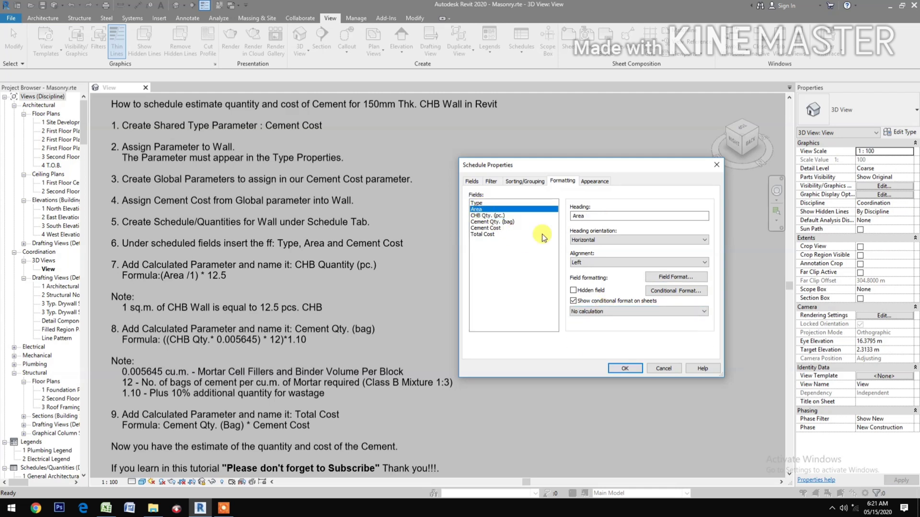
left_click(594, 262)
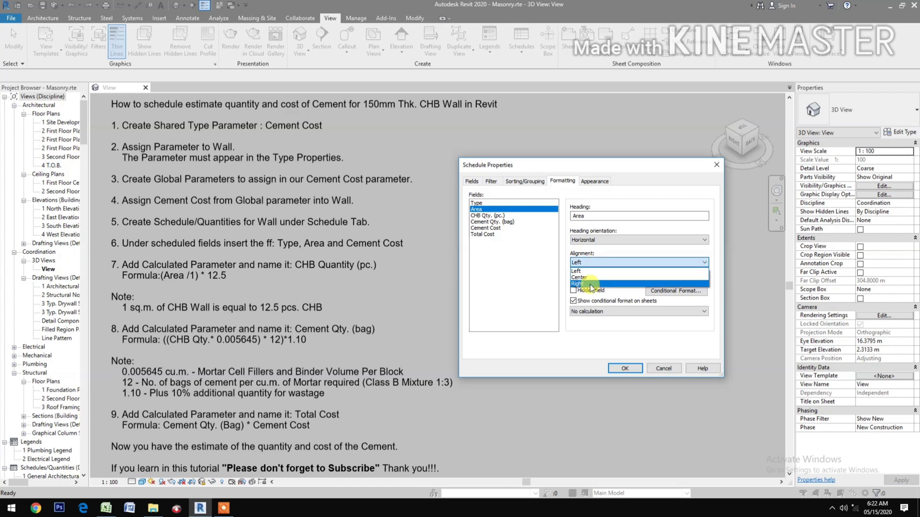
left_click(591, 284)
left_click(669, 277)
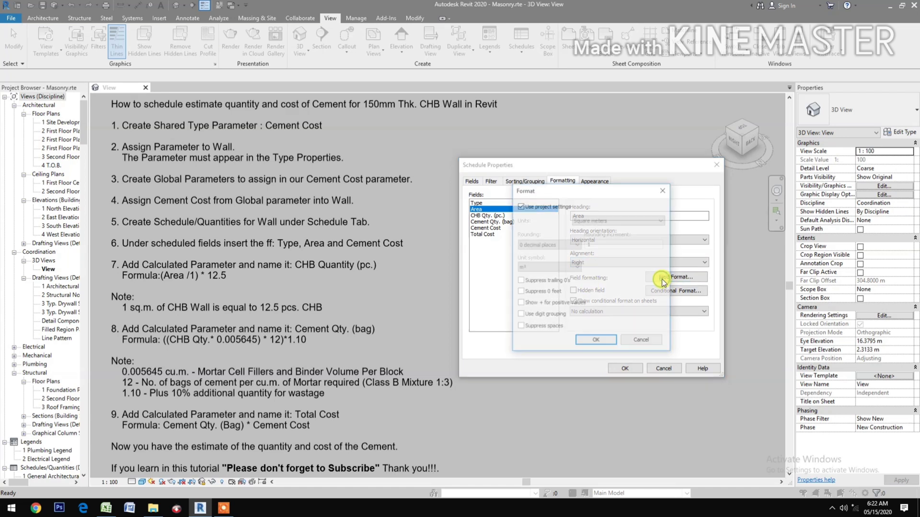
left_click(520, 205)
left_click(534, 243)
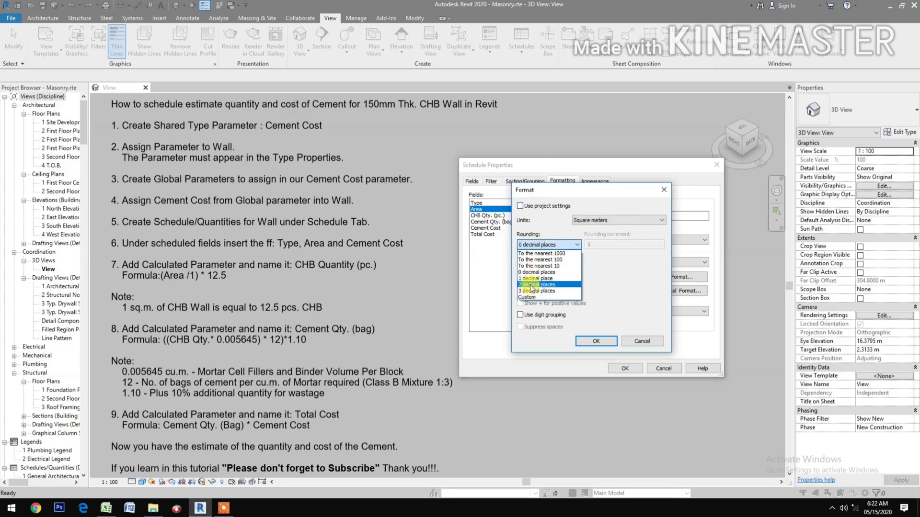
left_click(531, 284)
left_click(594, 342)
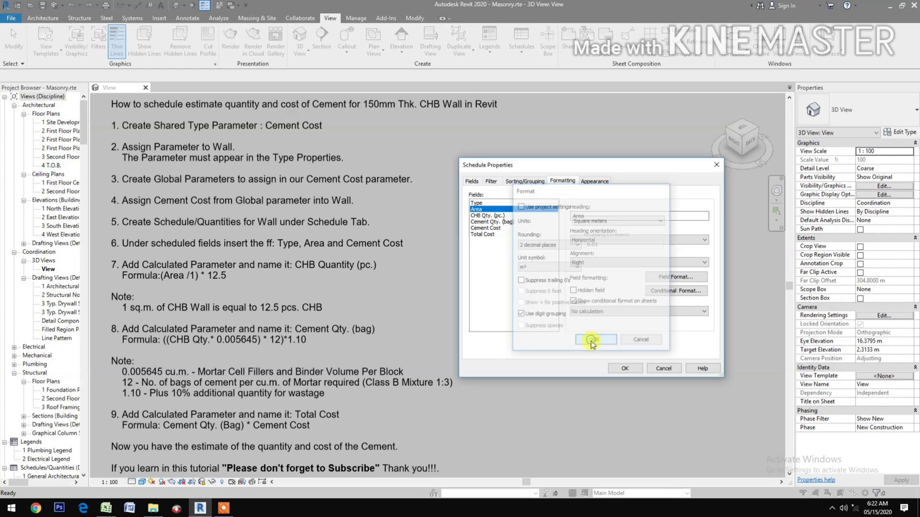
left_click(617, 316)
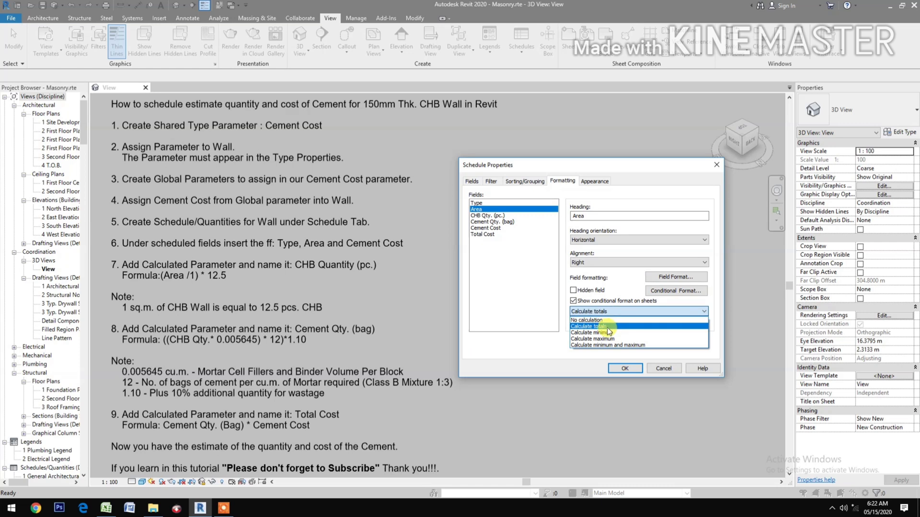
left_click(607, 327)
Step: Turn off the blank row before data in the schedule's appearance and create the wall schedule
left_click(595, 181)
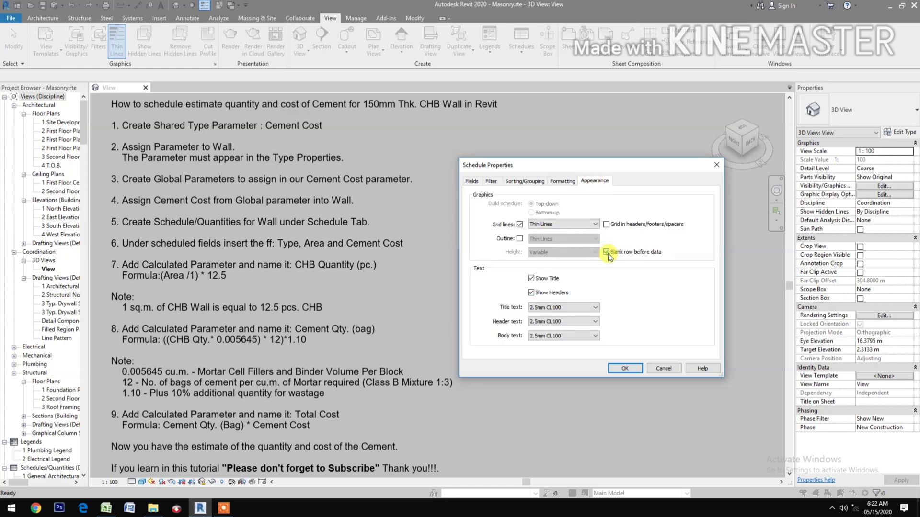
left_click(620, 370)
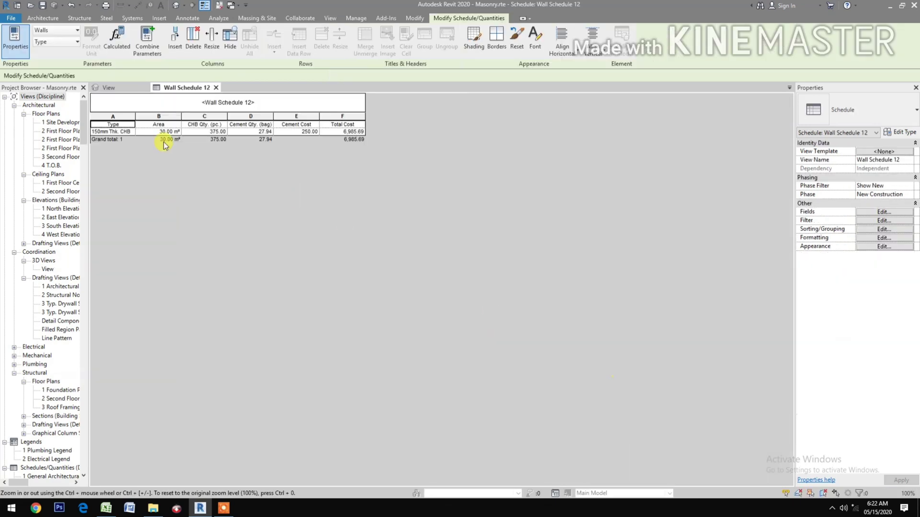
Step: Widen the Type, Area, CHB Qty., Cement Qty. and Cement Cost columns of the wall schedule
left_click_drag(136, 115, 167, 116)
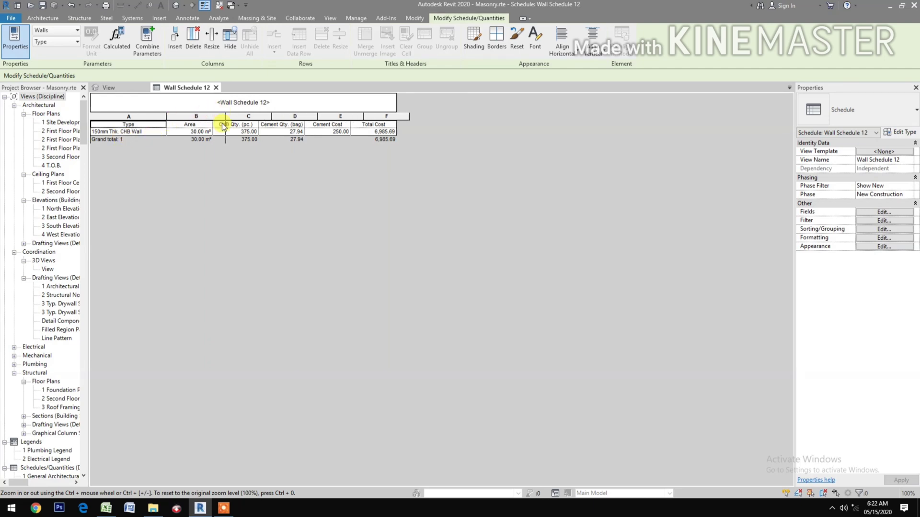
left_click_drag(214, 115, 289, 119)
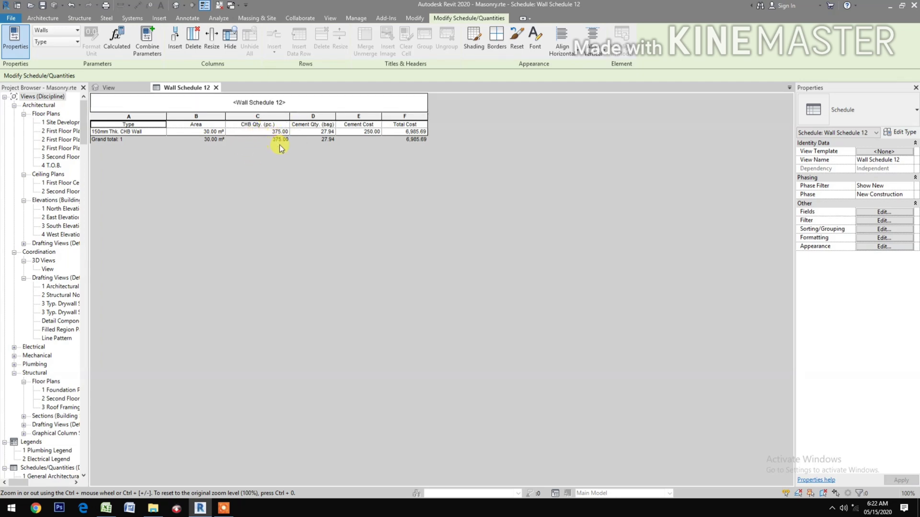
left_click_drag(338, 117, 348, 117)
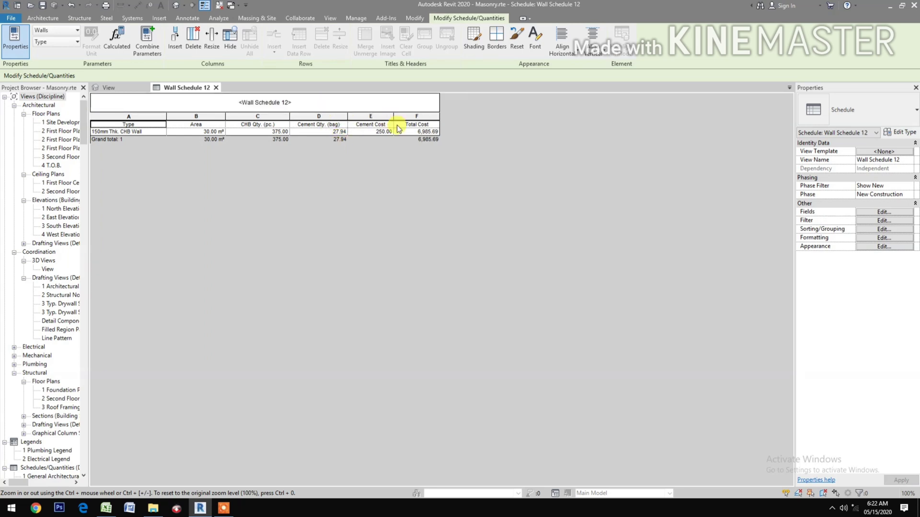
left_click_drag(398, 117, 399, 117)
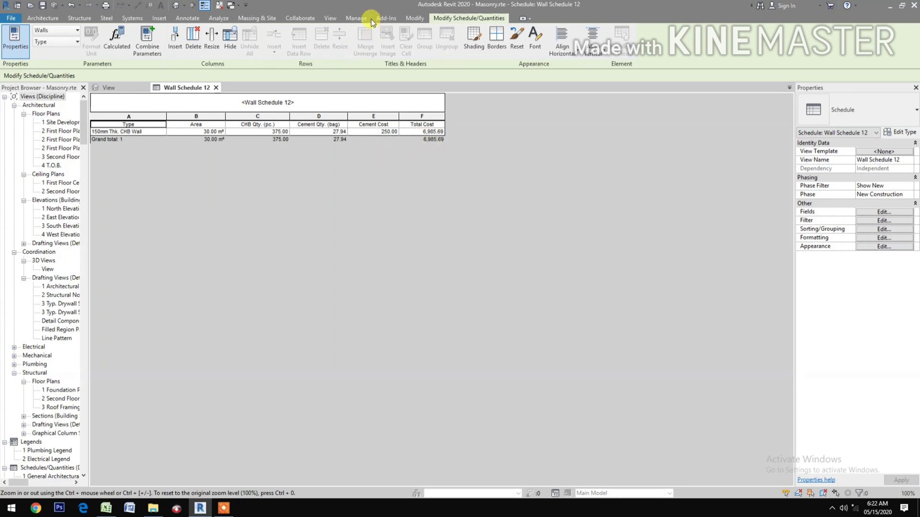
Step: Set the Cement Cost global parameter to 280 and apply the change
left_click(356, 18)
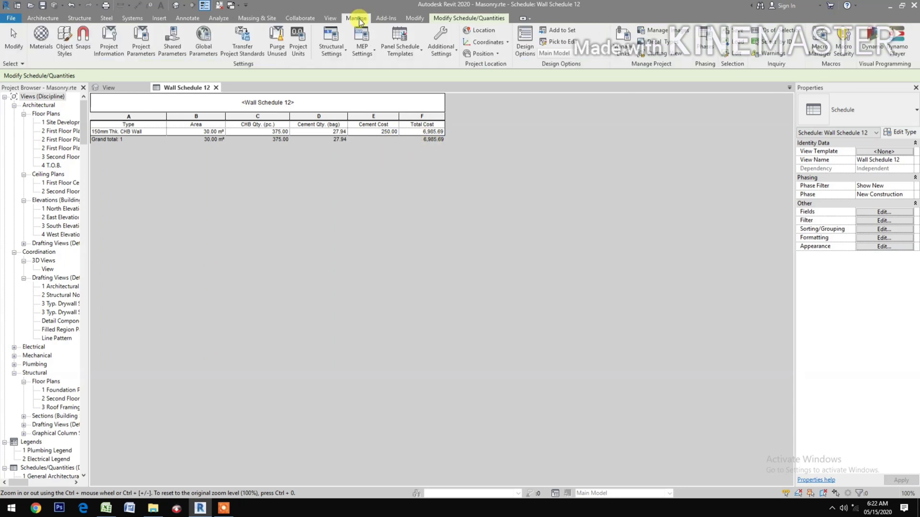
left_click(198, 54)
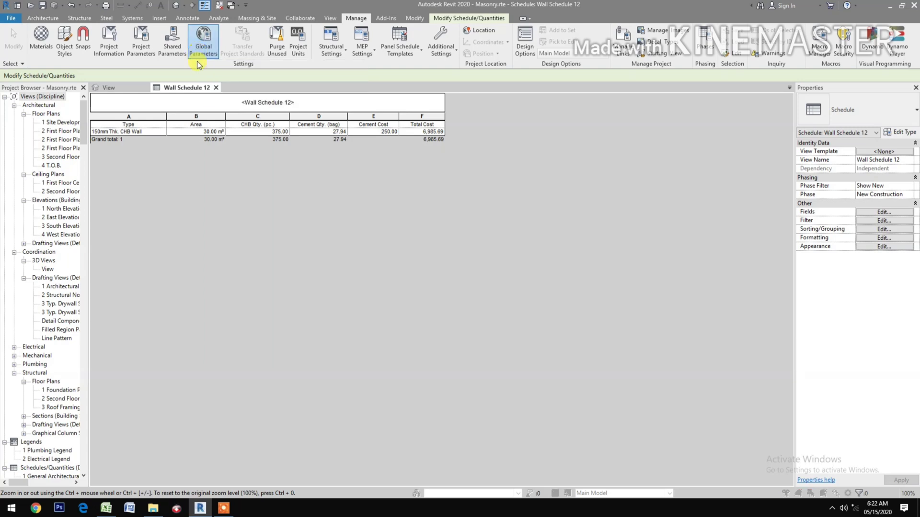
left_click(611, 190)
double_click(610, 192)
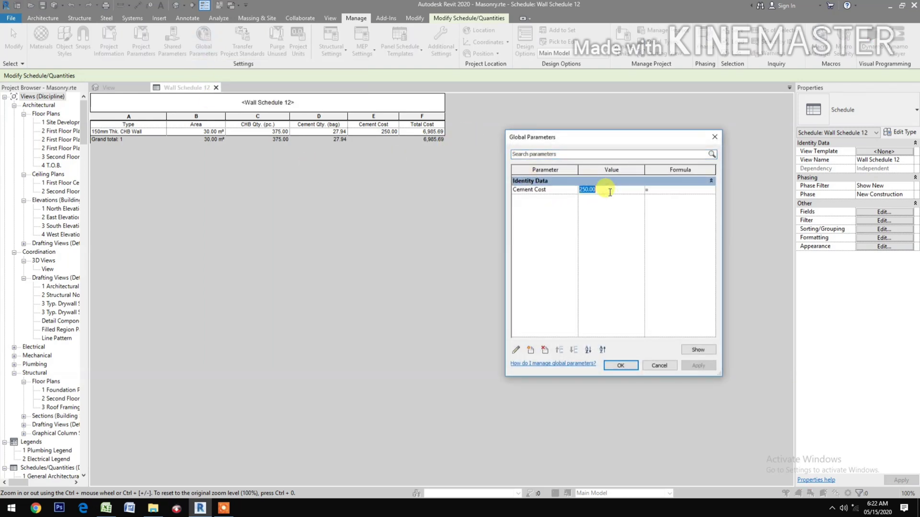
type("280")
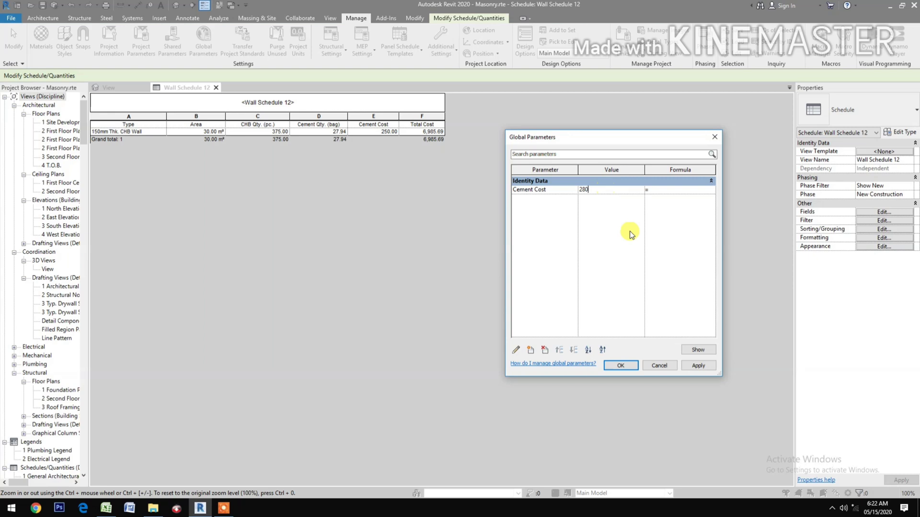
left_click(698, 367)
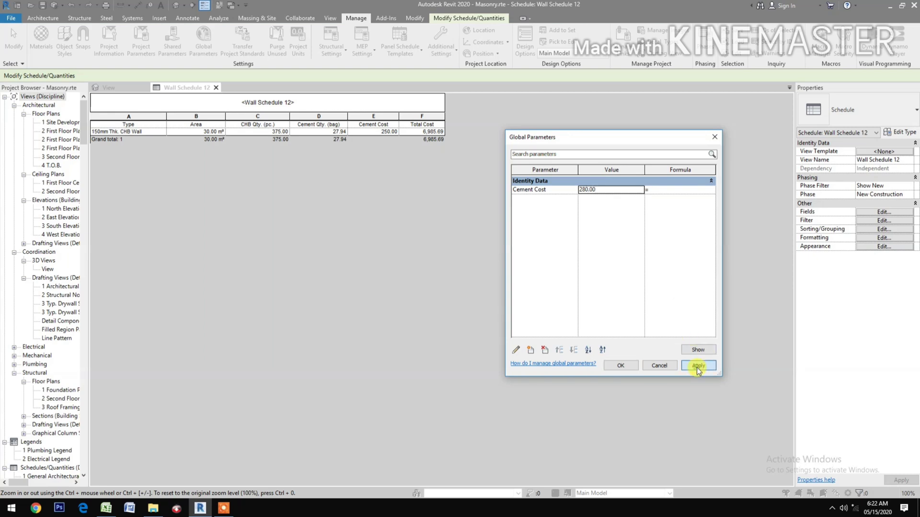
left_click(621, 366)
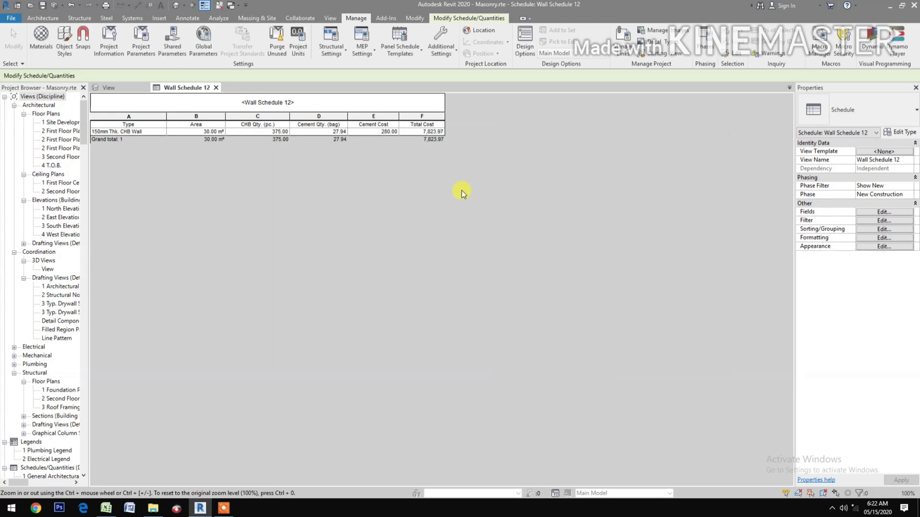